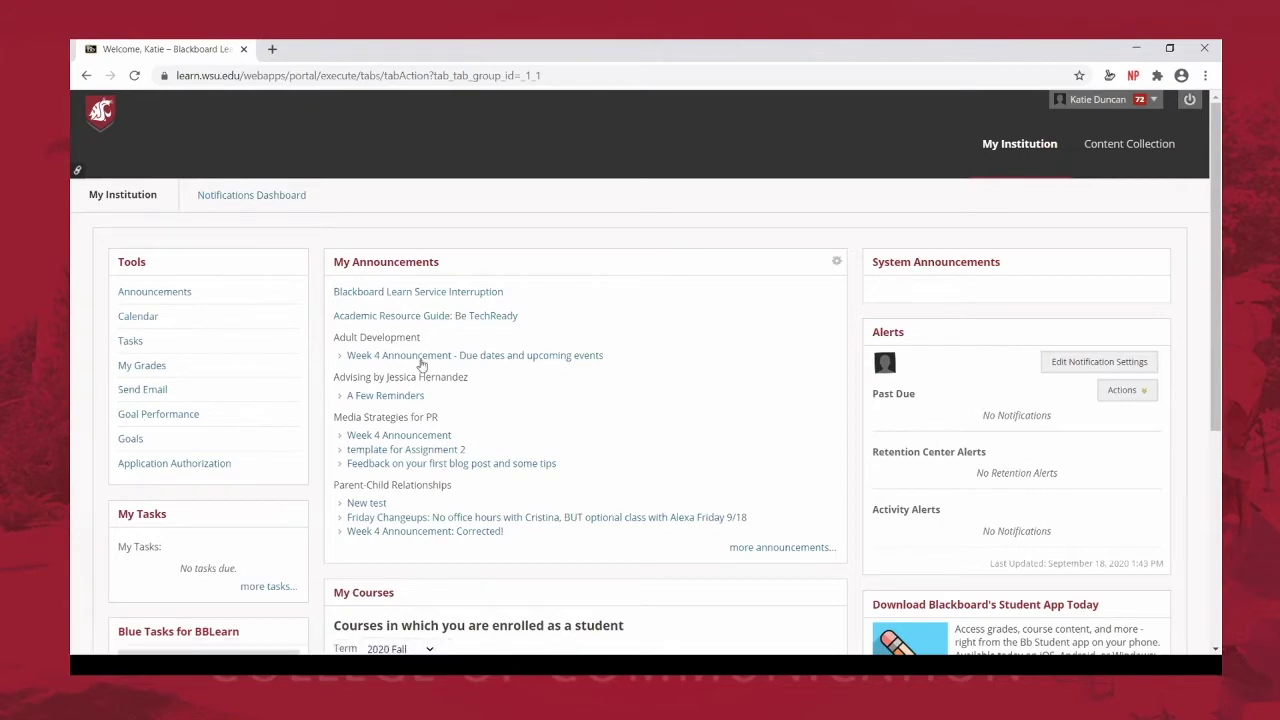
Open the Risk Communication course from the 2020 Fall courses and go to its discussion board.
{"action": "scroll", "coordinate": [645, 373], "scroll_direction": "down", "scroll_amount": 3}
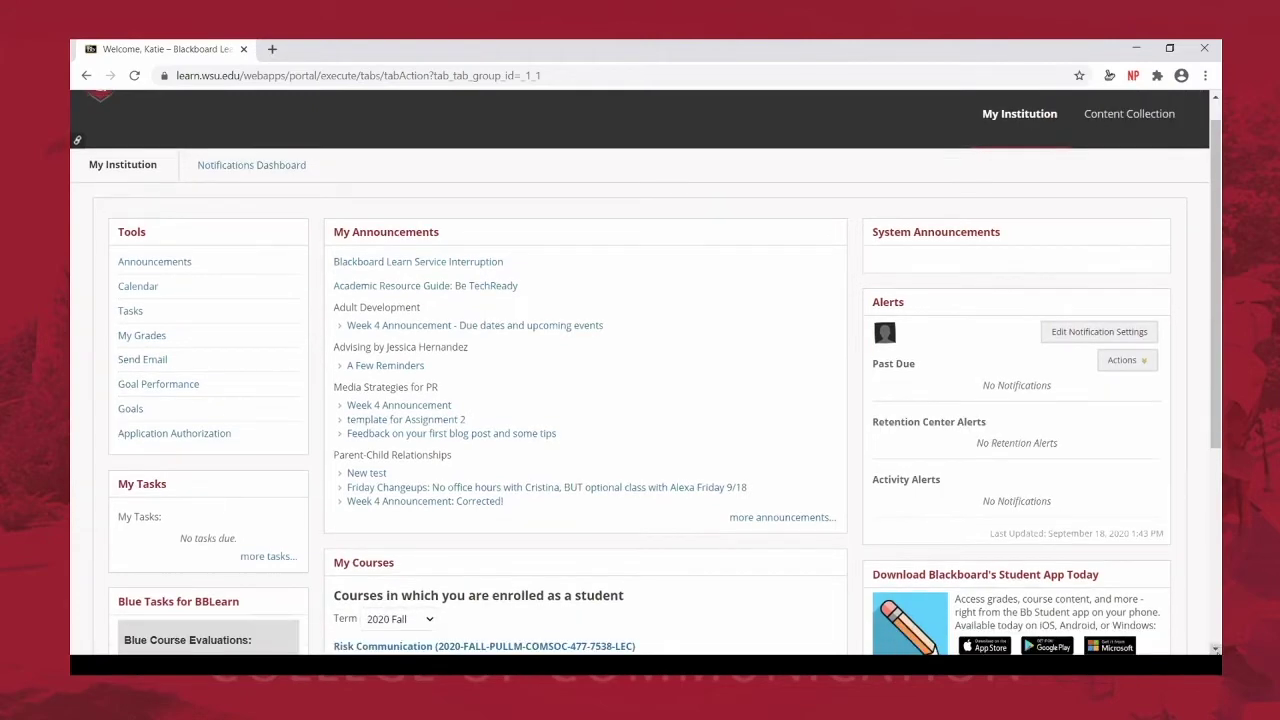
{"action": "scroll", "coordinate": [715, 480], "scroll_direction": "down", "scroll_amount": 1}
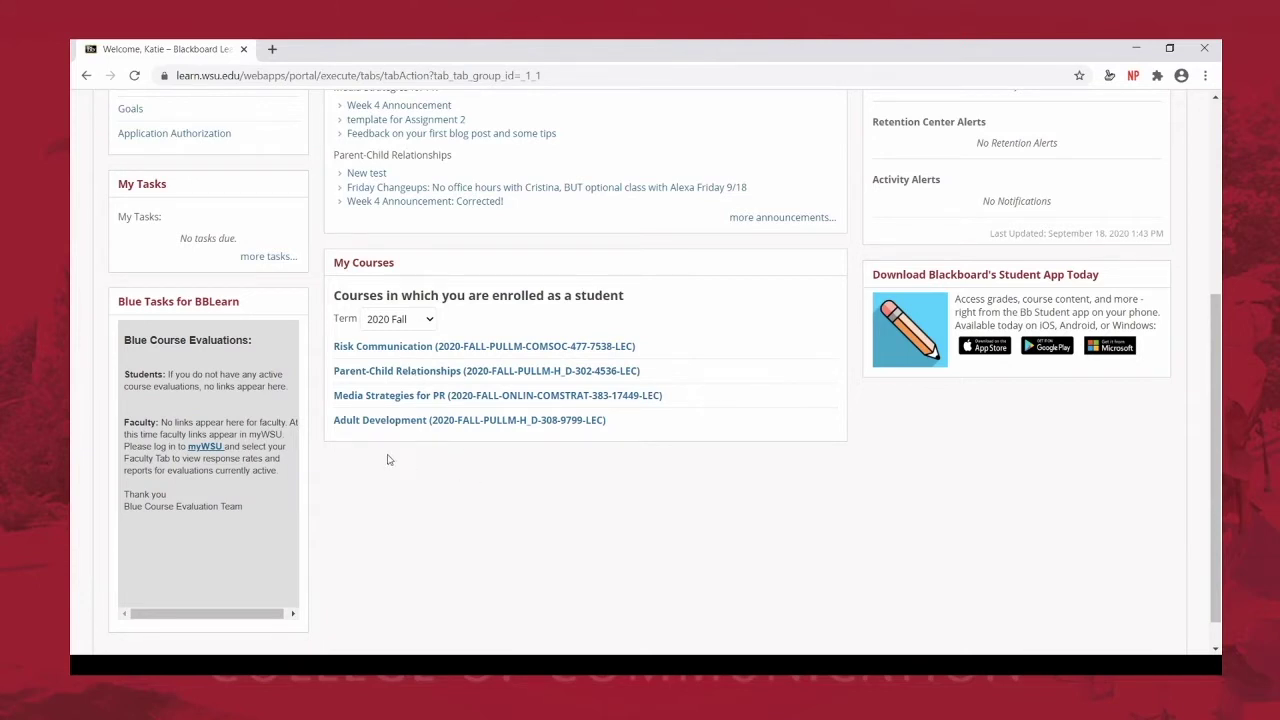
{"action": "left_click", "coordinate": [340, 348]}
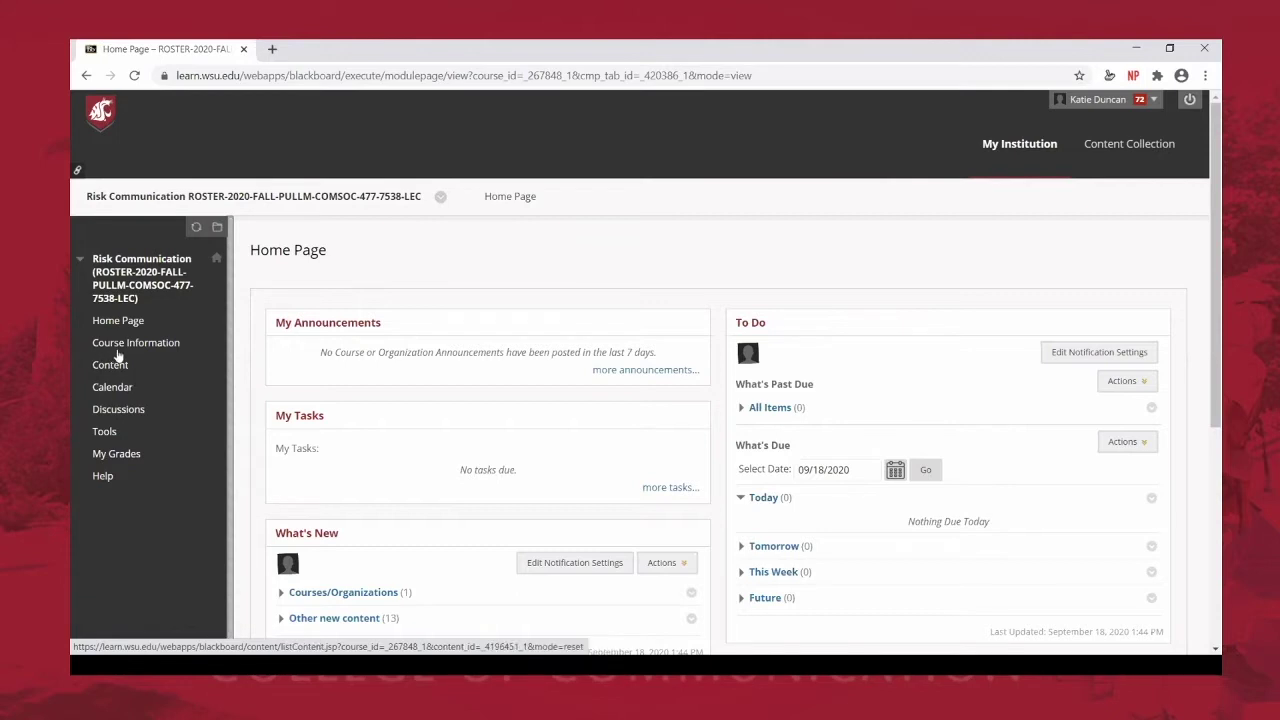
{"action": "left_click", "coordinate": [119, 410]}
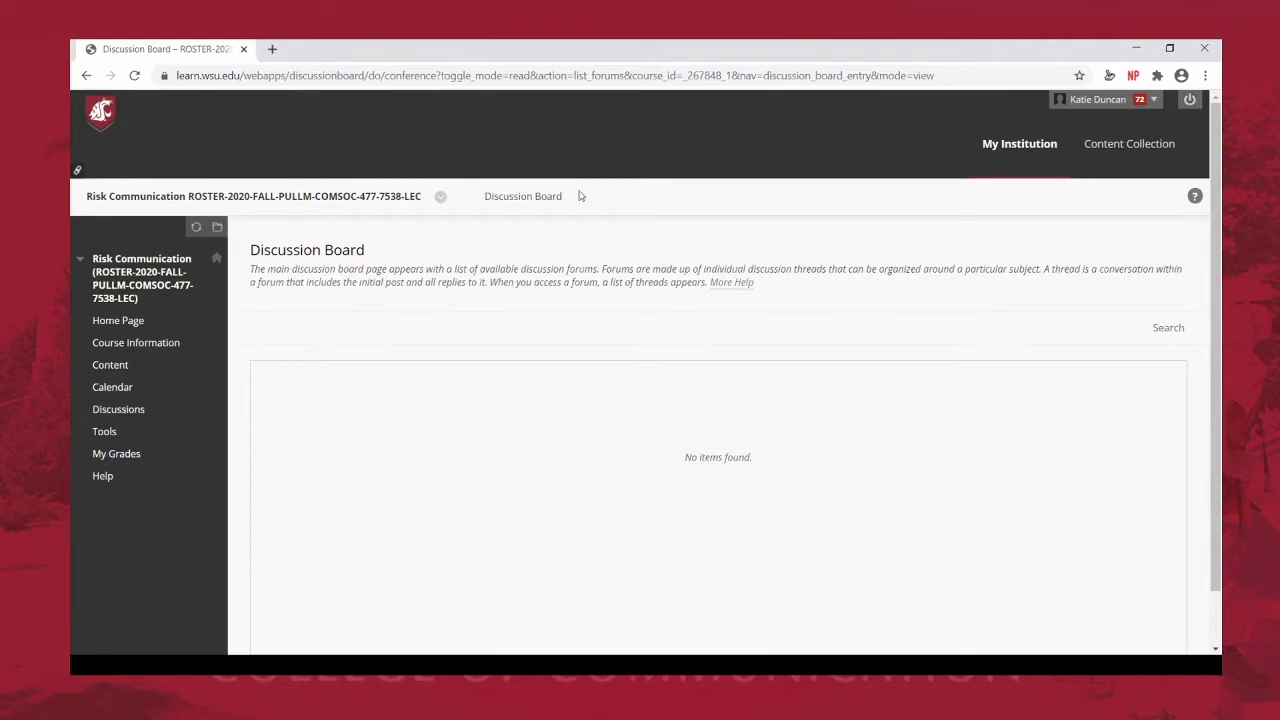
Return to the institution home page and open the bulk notification settings for the courses being taken.
{"action": "left_click", "coordinate": [981, 150]}
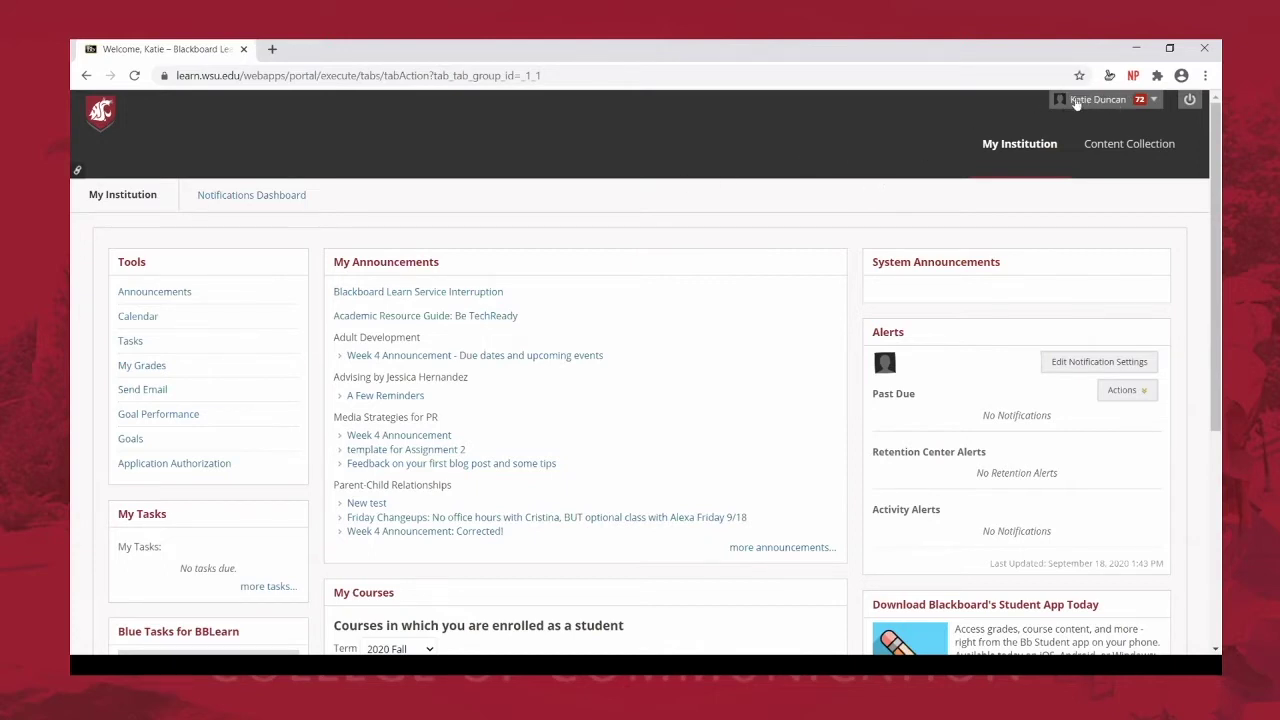
{"action": "left_click", "coordinate": [1155, 102]}
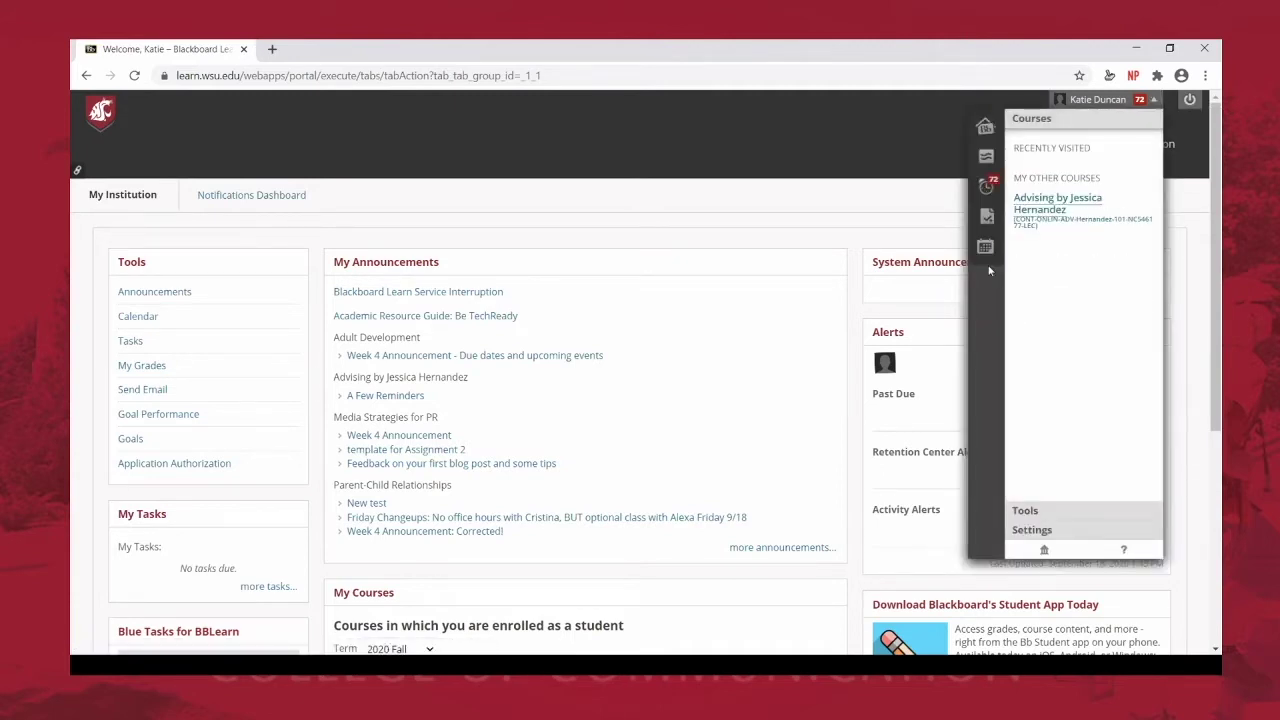
{"action": "left_click", "coordinate": [1040, 532]}
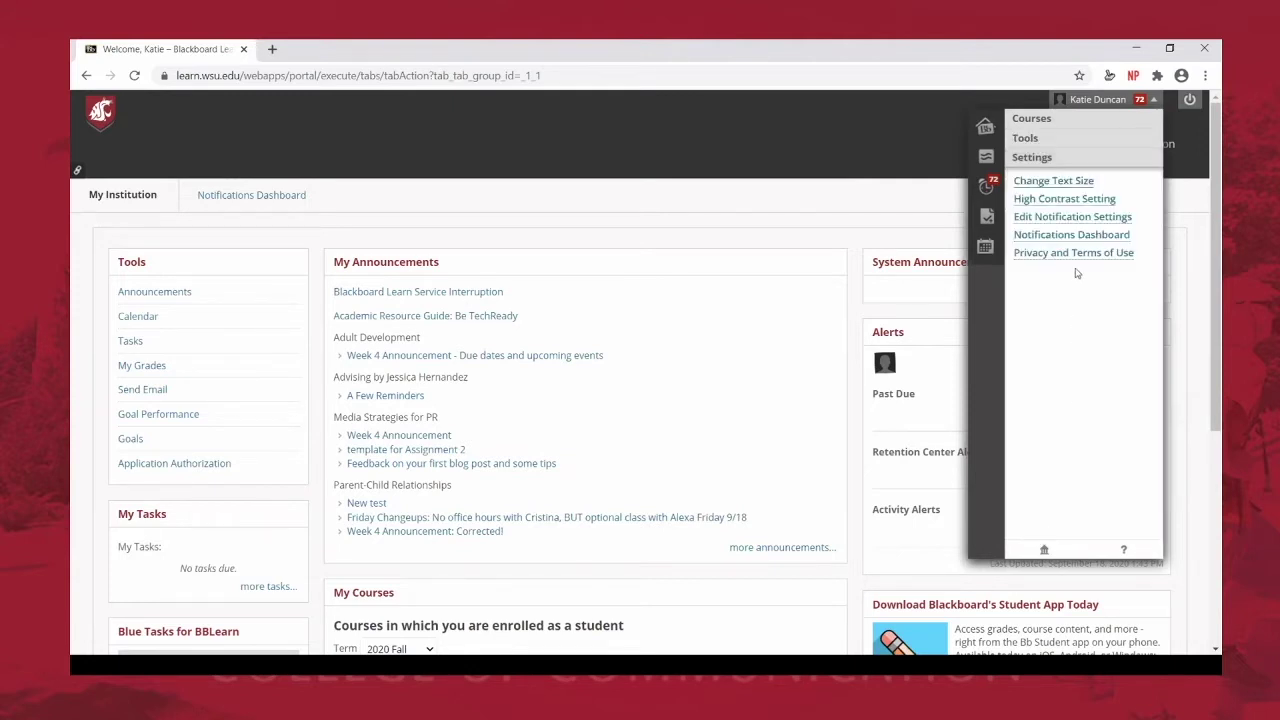
{"action": "left_click", "coordinate": [1056, 218]}
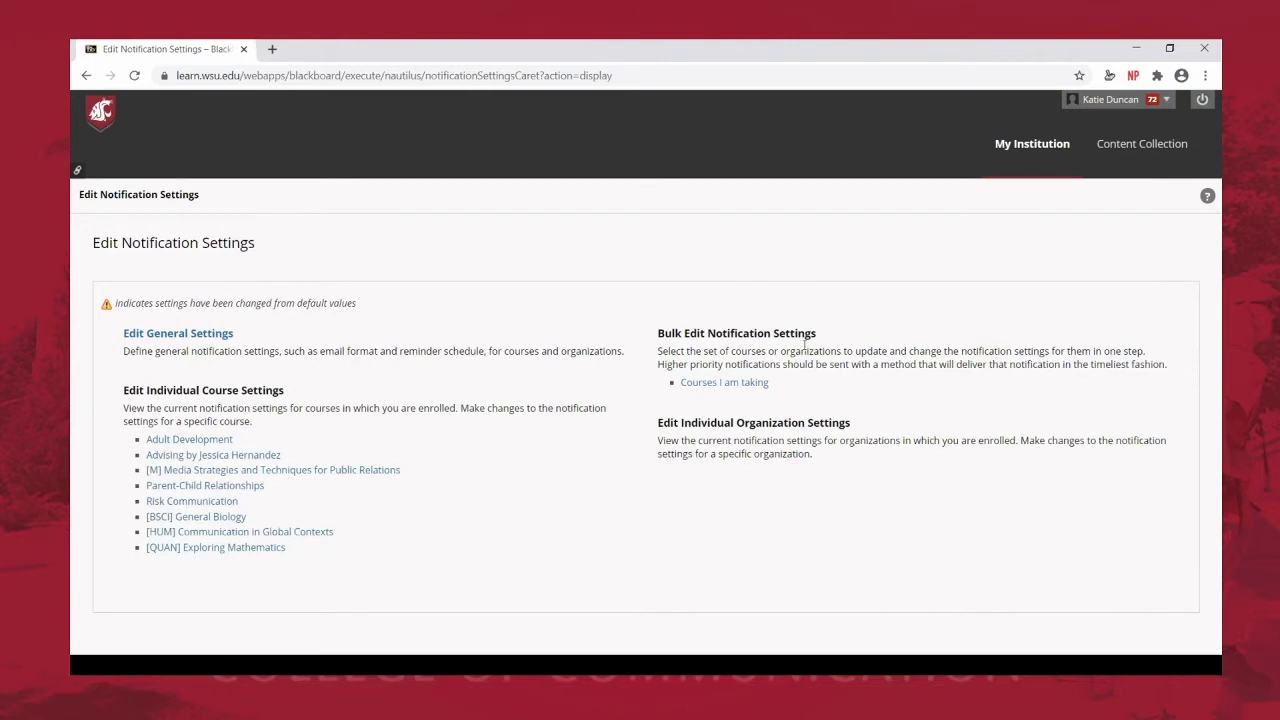
{"action": "left_click", "coordinate": [735, 391]}
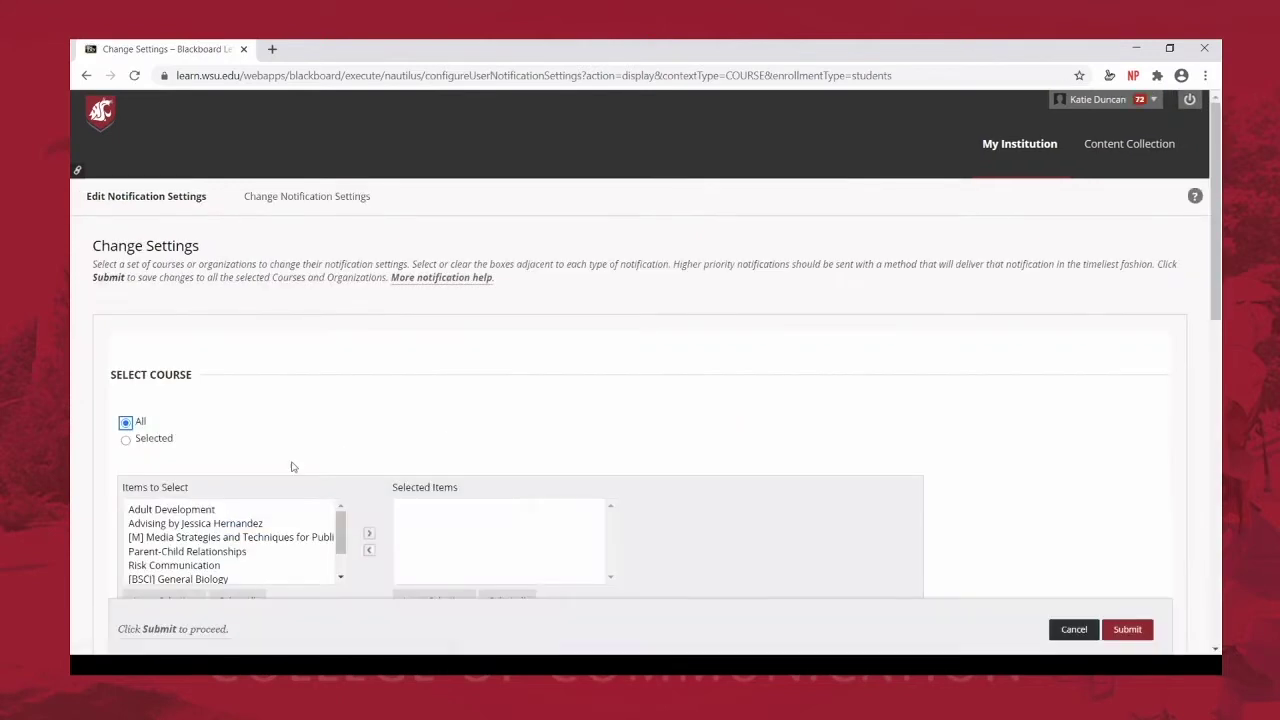
Review the course selection, notification destinations, and the dashboard, email and mobile options for each notification type.
{"action": "left_click_drag", "start_coordinate": [1216, 234], "coordinate": [1218, 315]}
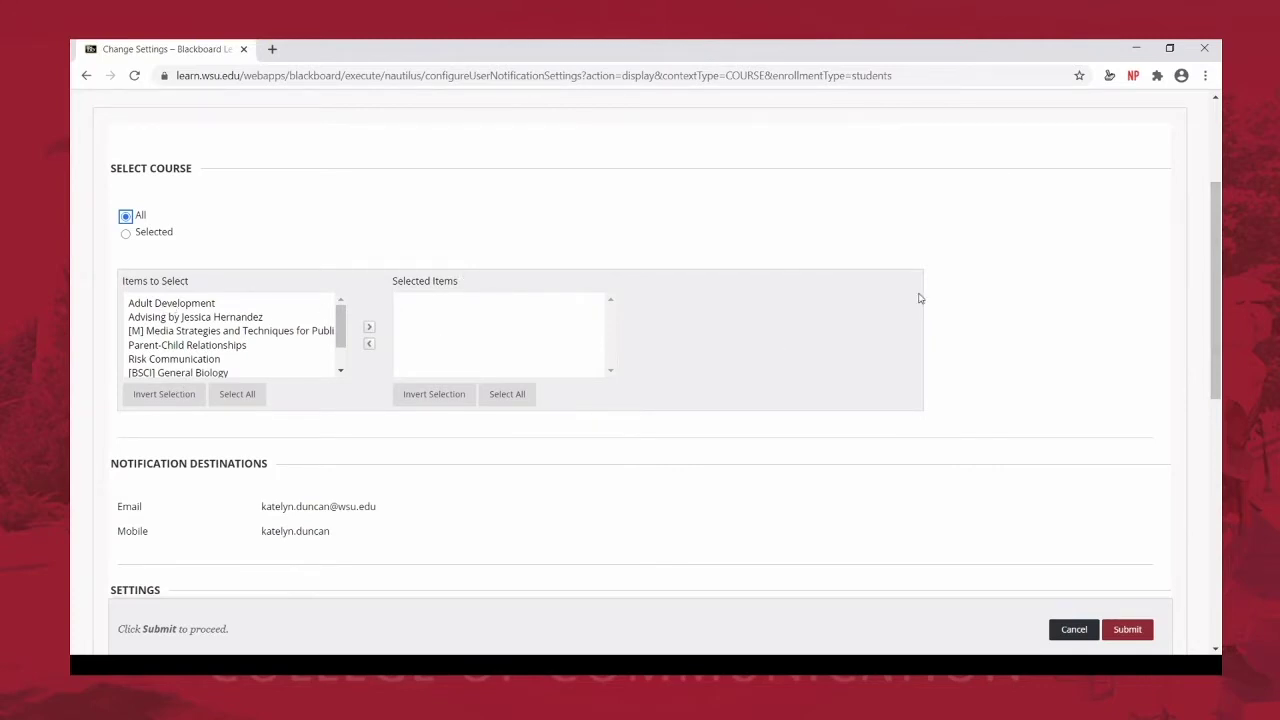
{"action": "left_click_drag", "start_coordinate": [1217, 298], "coordinate": [1218, 499]}
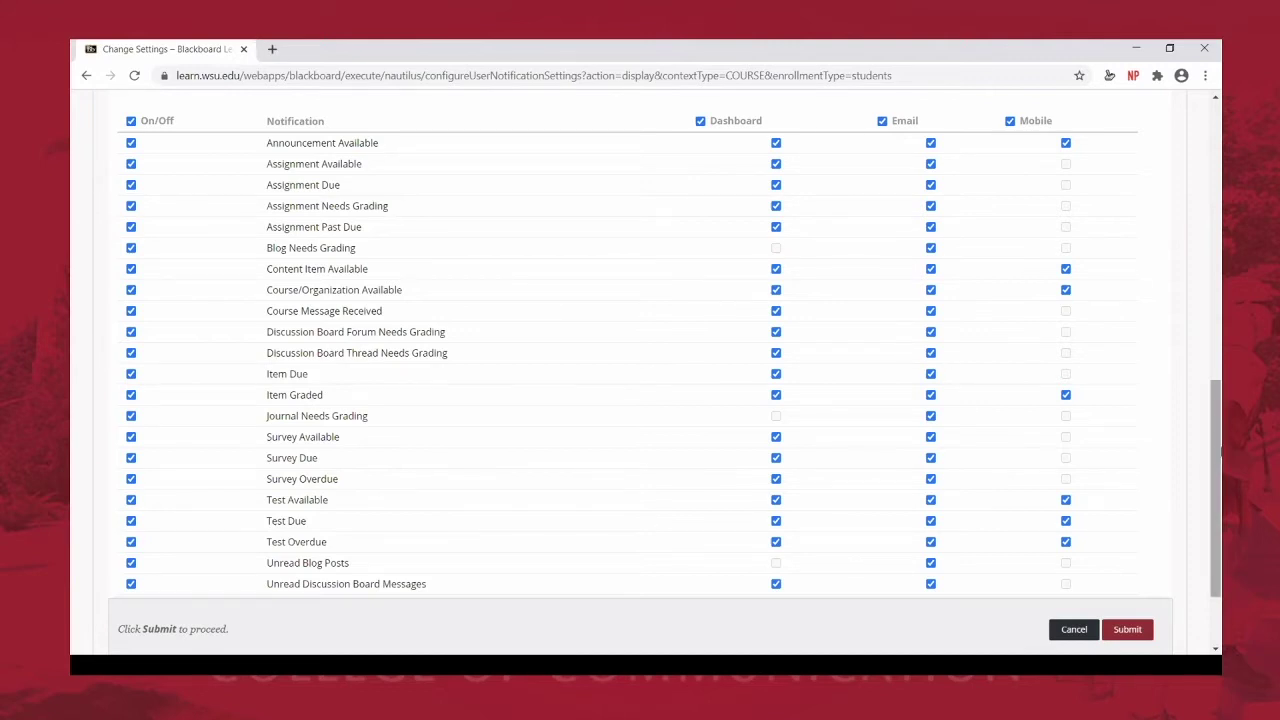
{"action": "left_click_drag", "start_coordinate": [1217, 455], "coordinate": [1220, 313]}
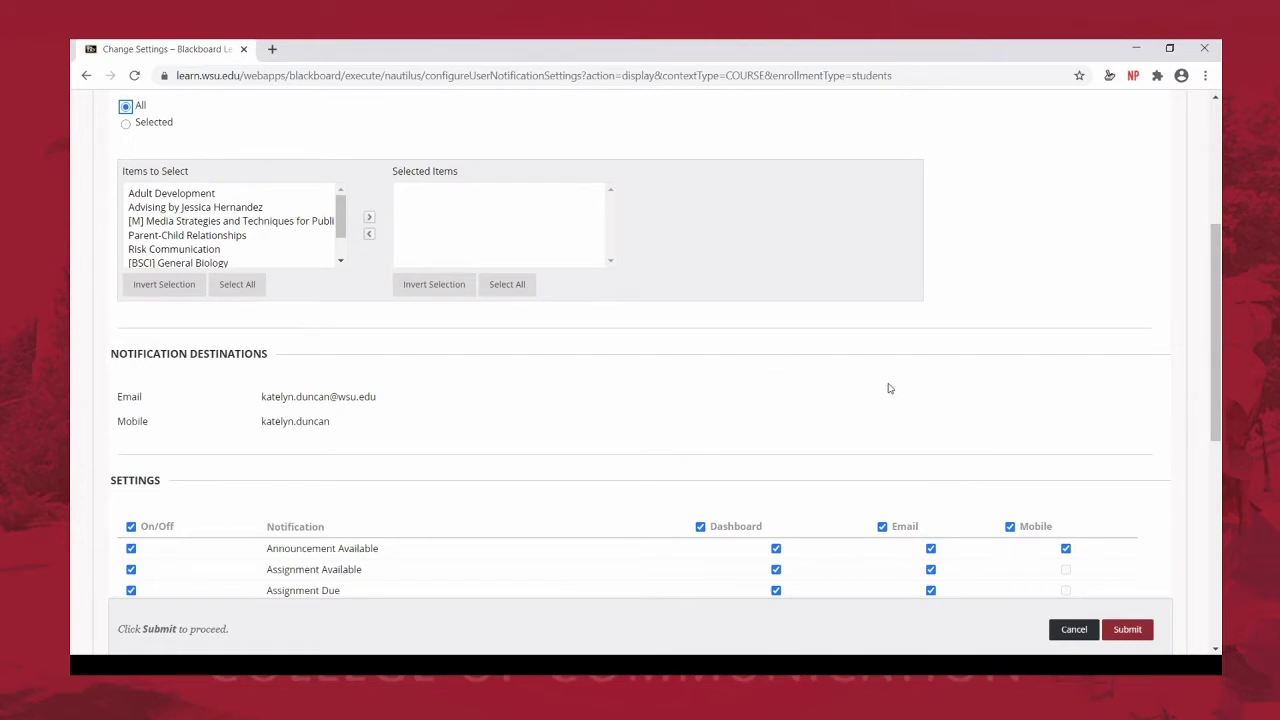
{"action": "scroll", "coordinate": [1006, 338], "scroll_direction": "up", "scroll_amount": 3}
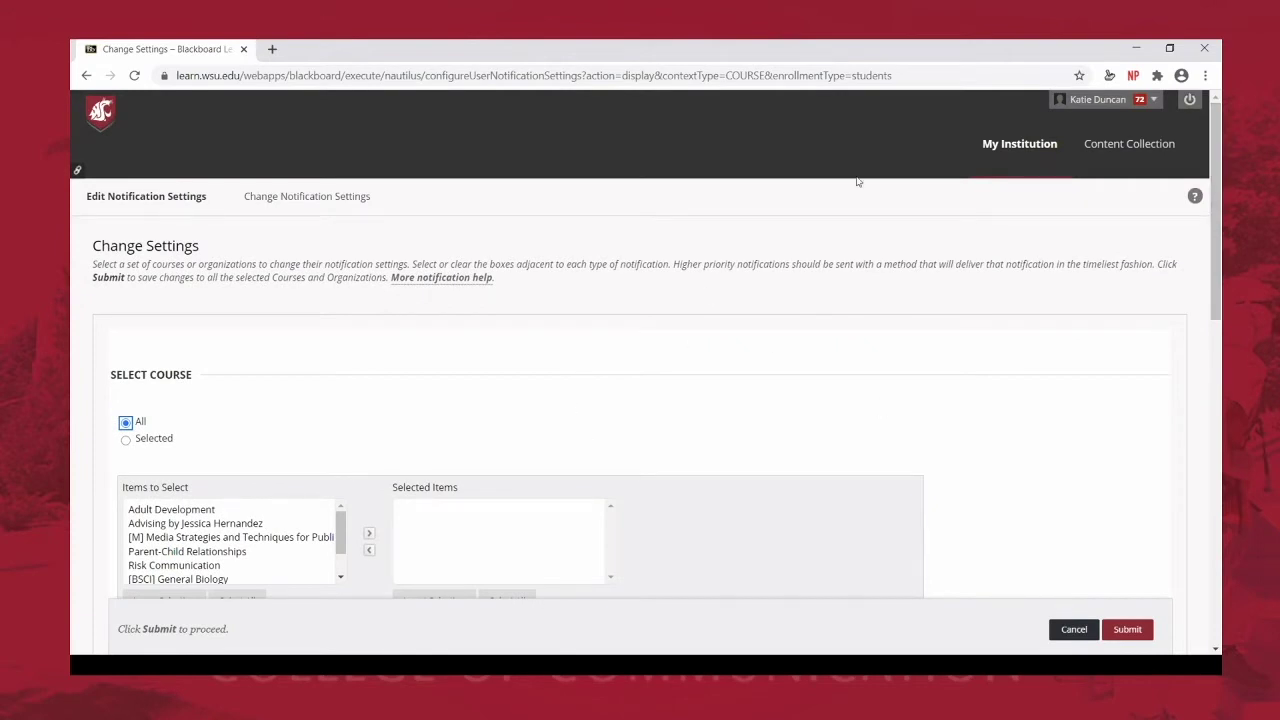
Leave the notification settings and bring up the My Courses list on the My Institution page.
{"action": "left_click", "coordinate": [988, 156]}
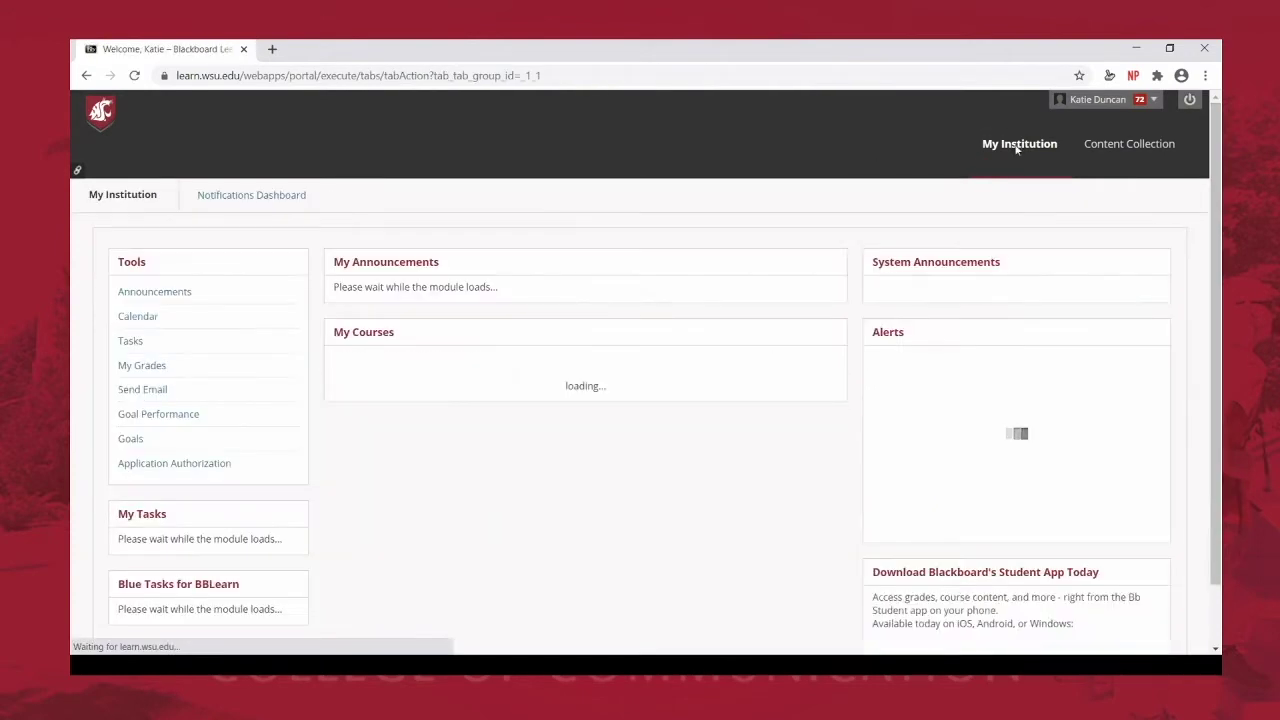
{"action": "left_click_drag", "start_coordinate": [1220, 148], "coordinate": [1220, 272]}
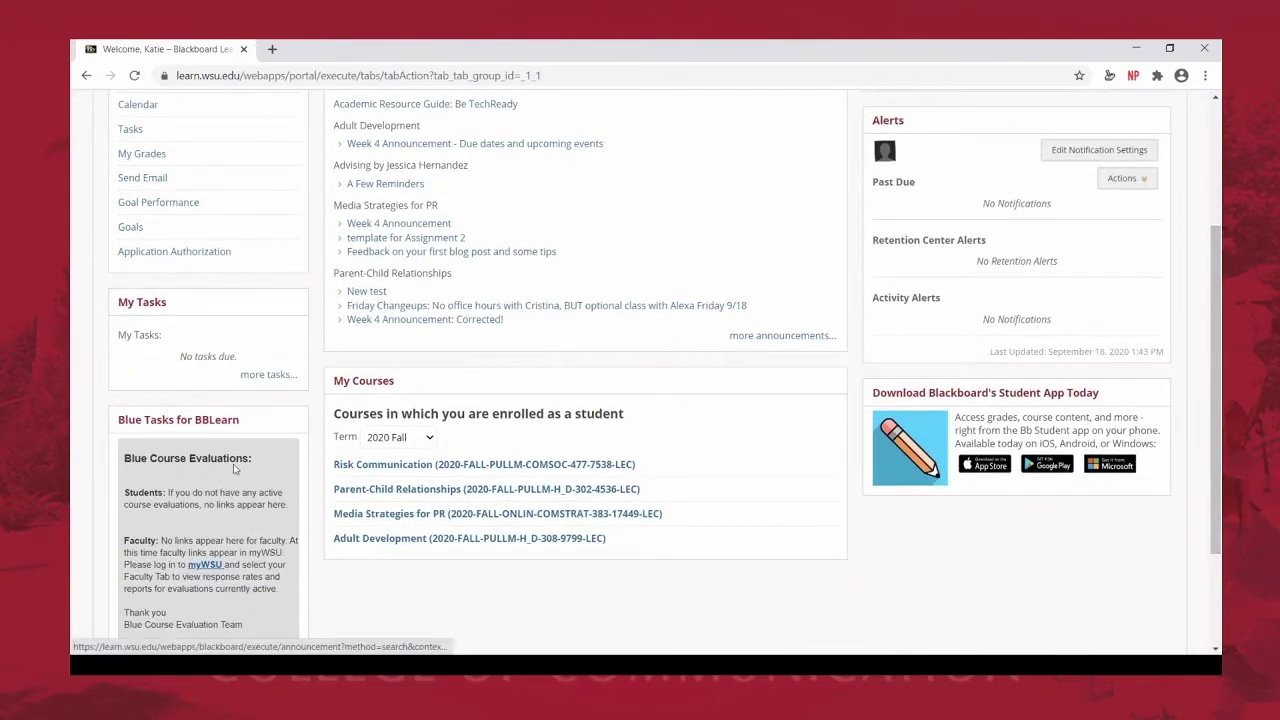
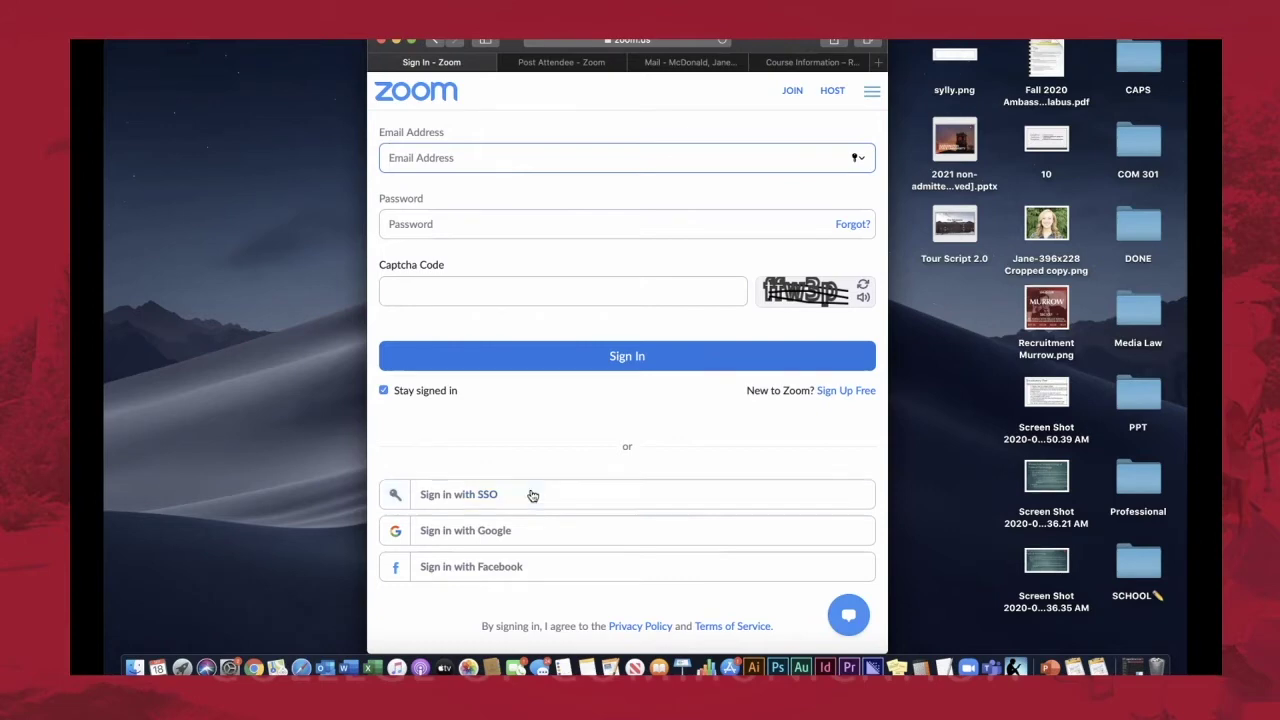
Switch to the Outlook mailbox, widen the browser window and open the MMGV: Technology event details.
{"action": "left_click", "coordinate": [697, 63]}
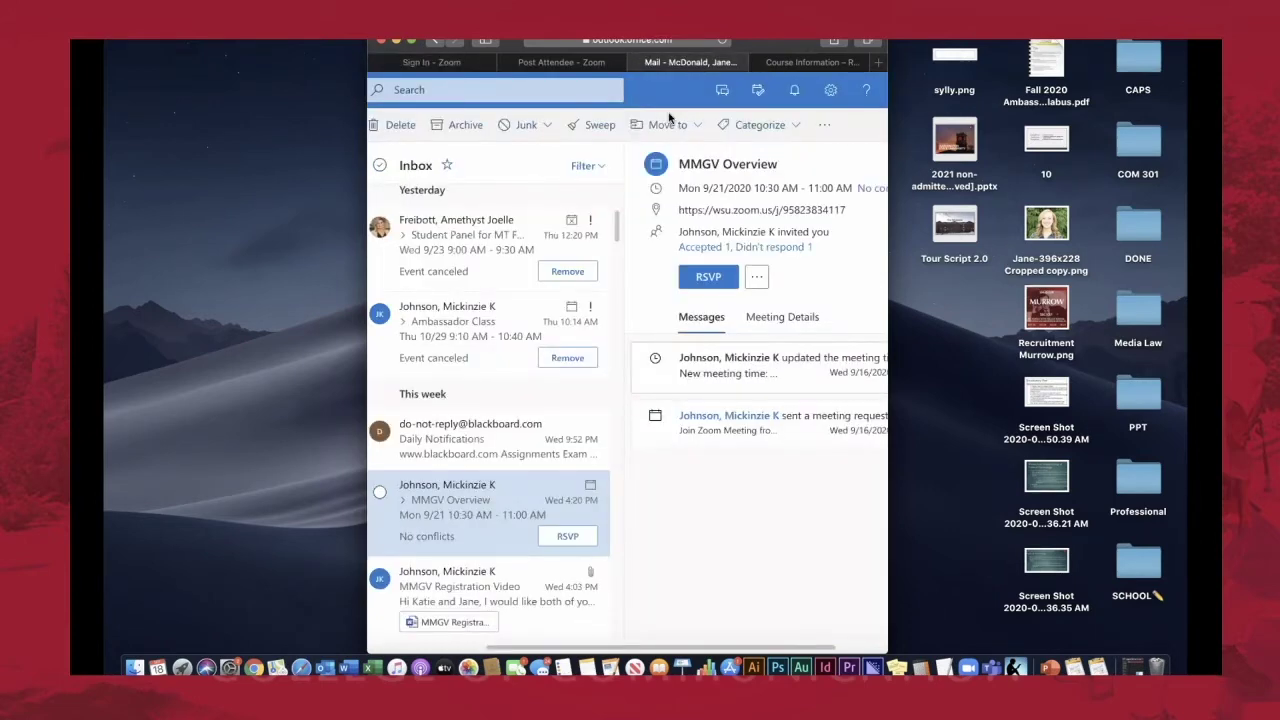
{"action": "left_click_drag", "start_coordinate": [886, 76], "coordinate": [1128, 76]}
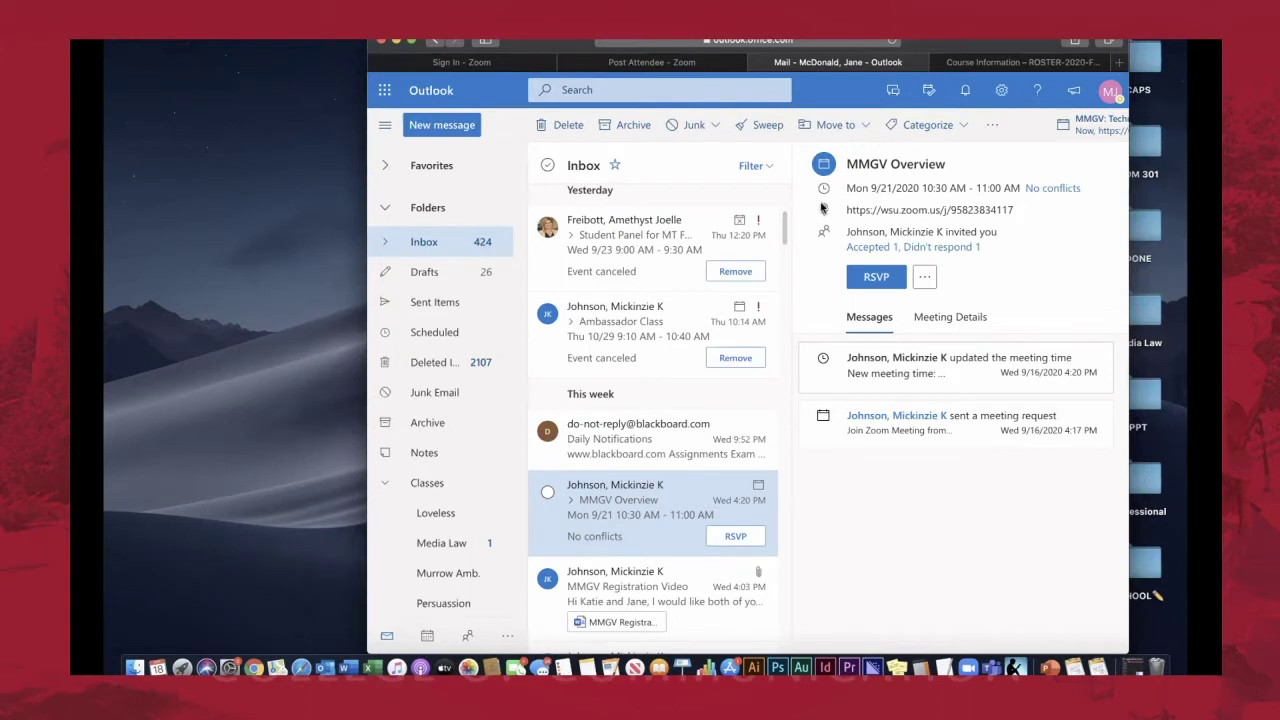
{"action": "left_click", "coordinate": [1097, 130]}
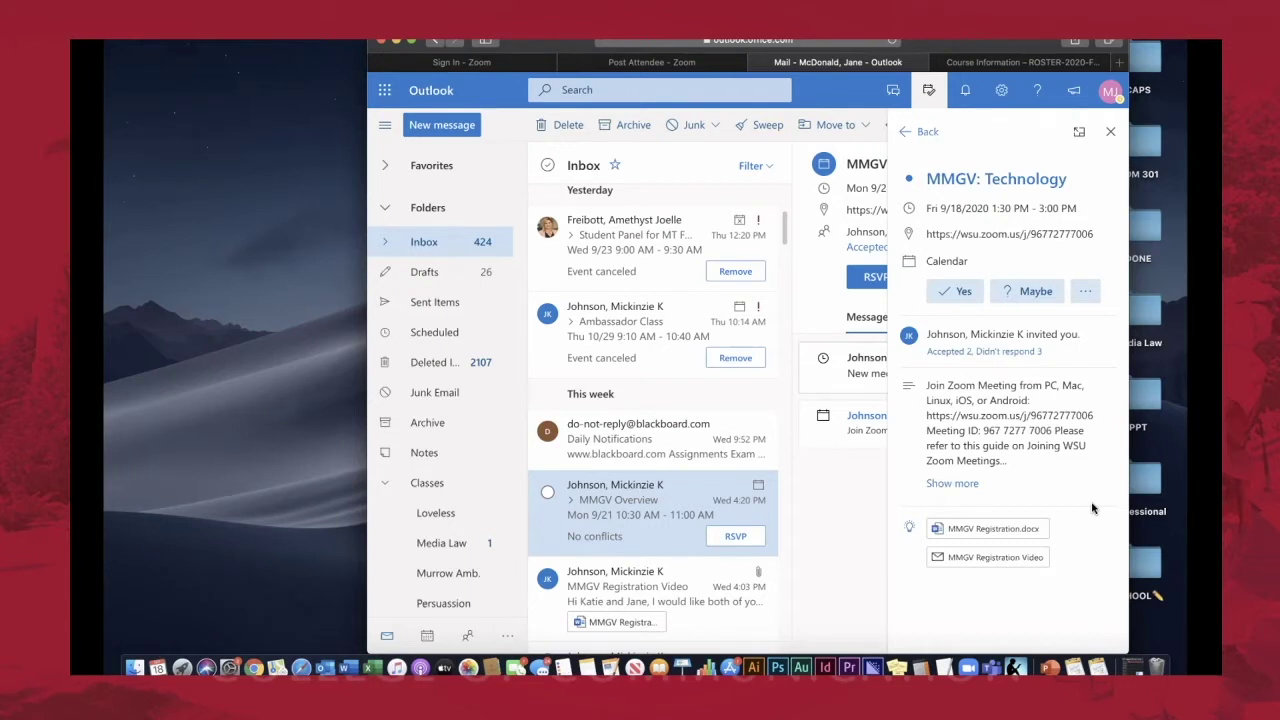
View the Ambassador Class and Student Panel for MT Fair cancellations in the inbox, closing the event details.
{"action": "left_click", "coordinate": [643, 346]}
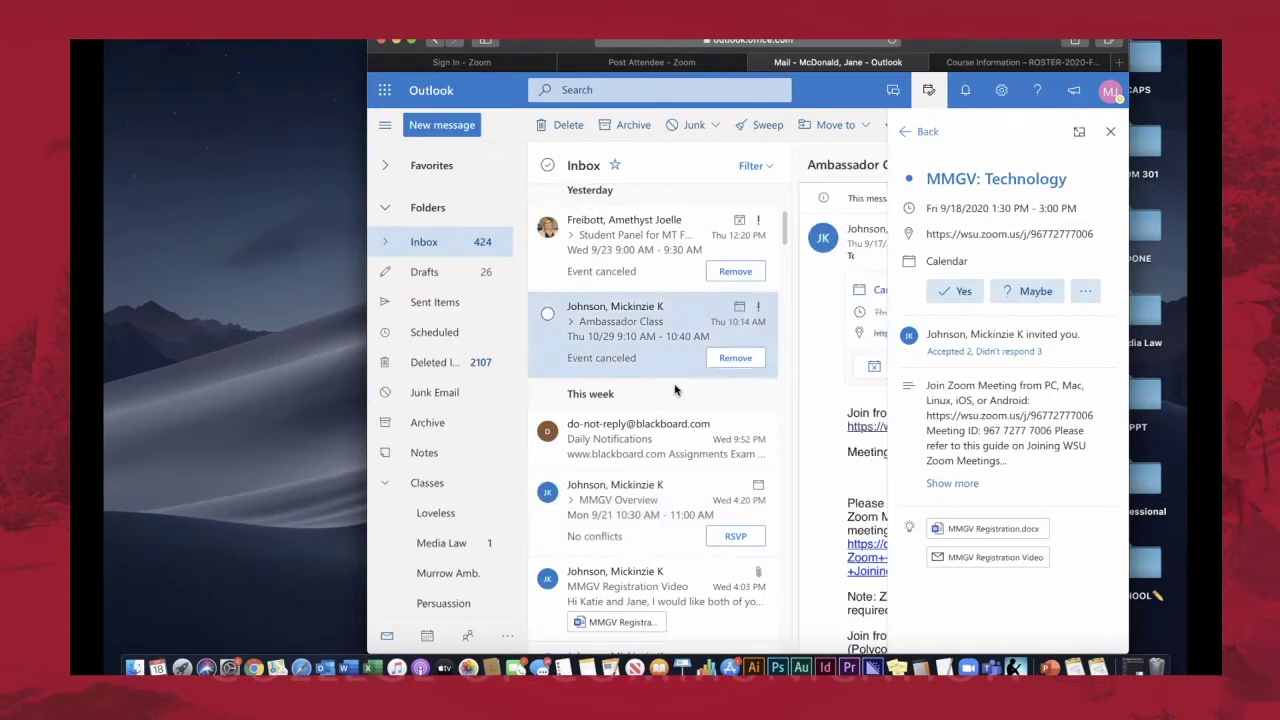
{"action": "left_click", "coordinate": [1110, 131]}
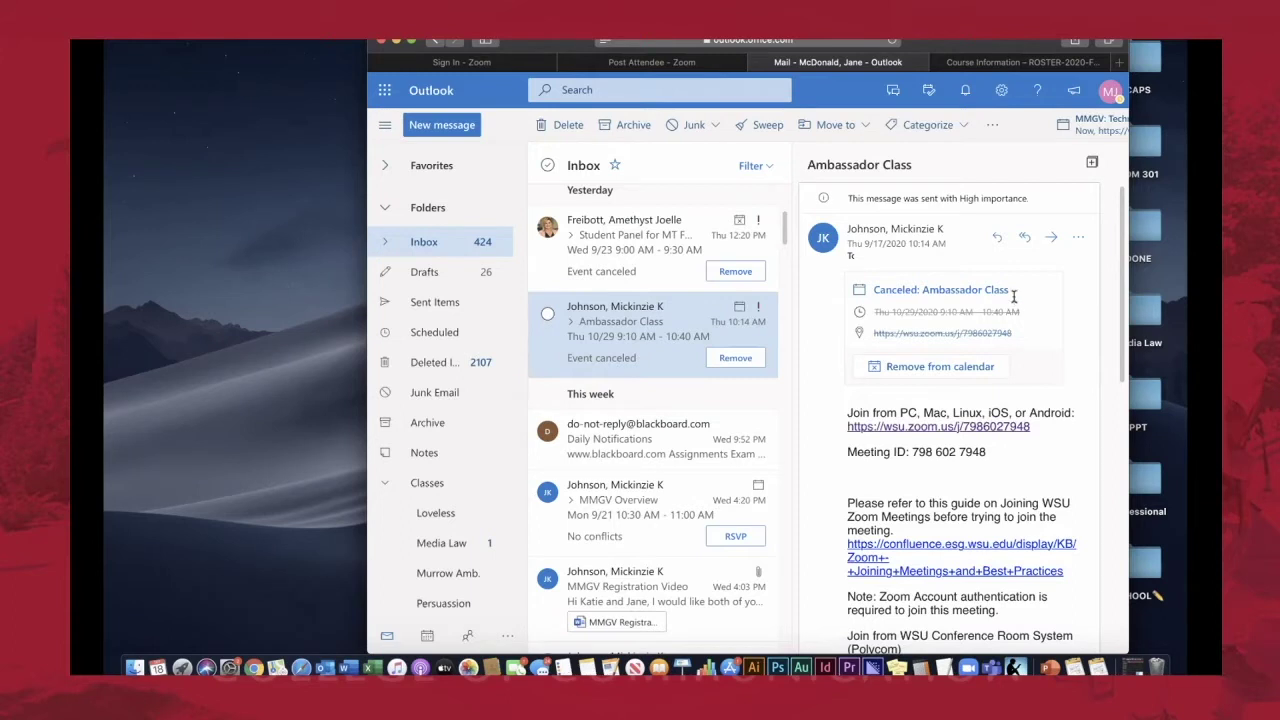
{"action": "left_click", "coordinate": [623, 281]}
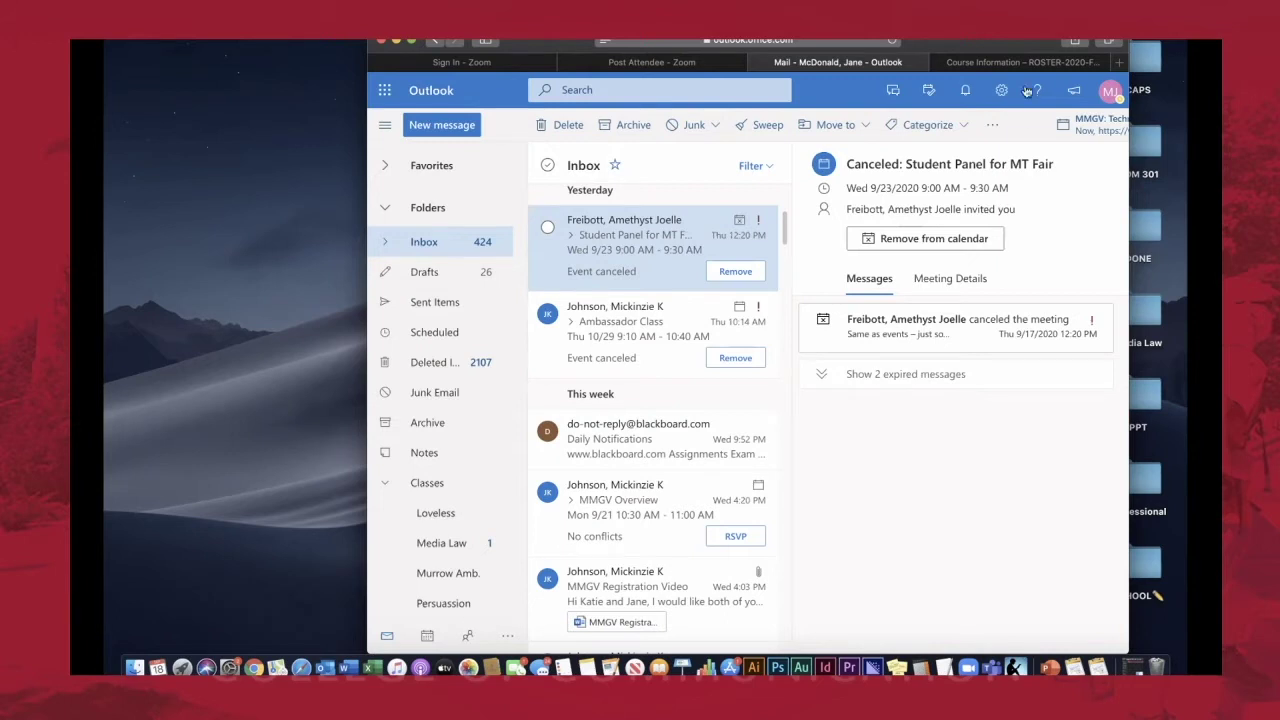
Check the course's Zoom classroom link on the Course Information page, then return to the Zoom sign-in page.
{"action": "left_click", "coordinate": [1002, 66]}
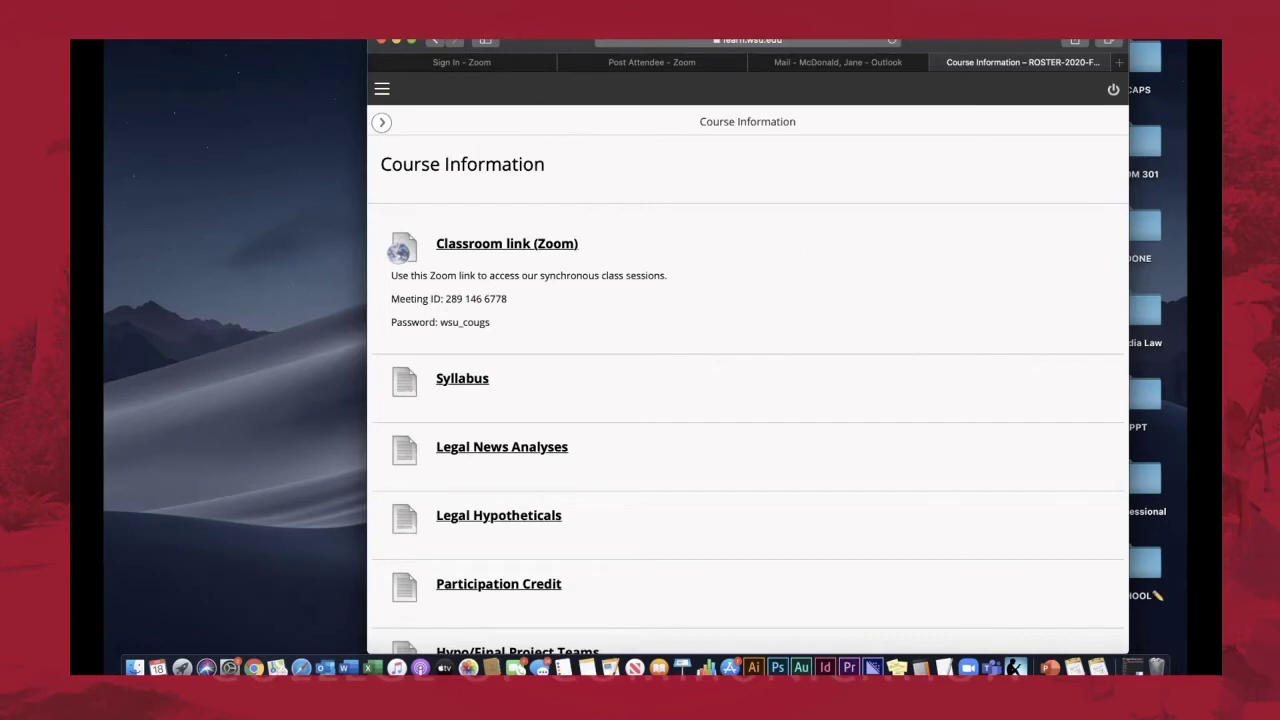
{"action": "left_click", "coordinate": [520, 63]}
{"action": "mouse_move", "coordinate": [490, 273]}
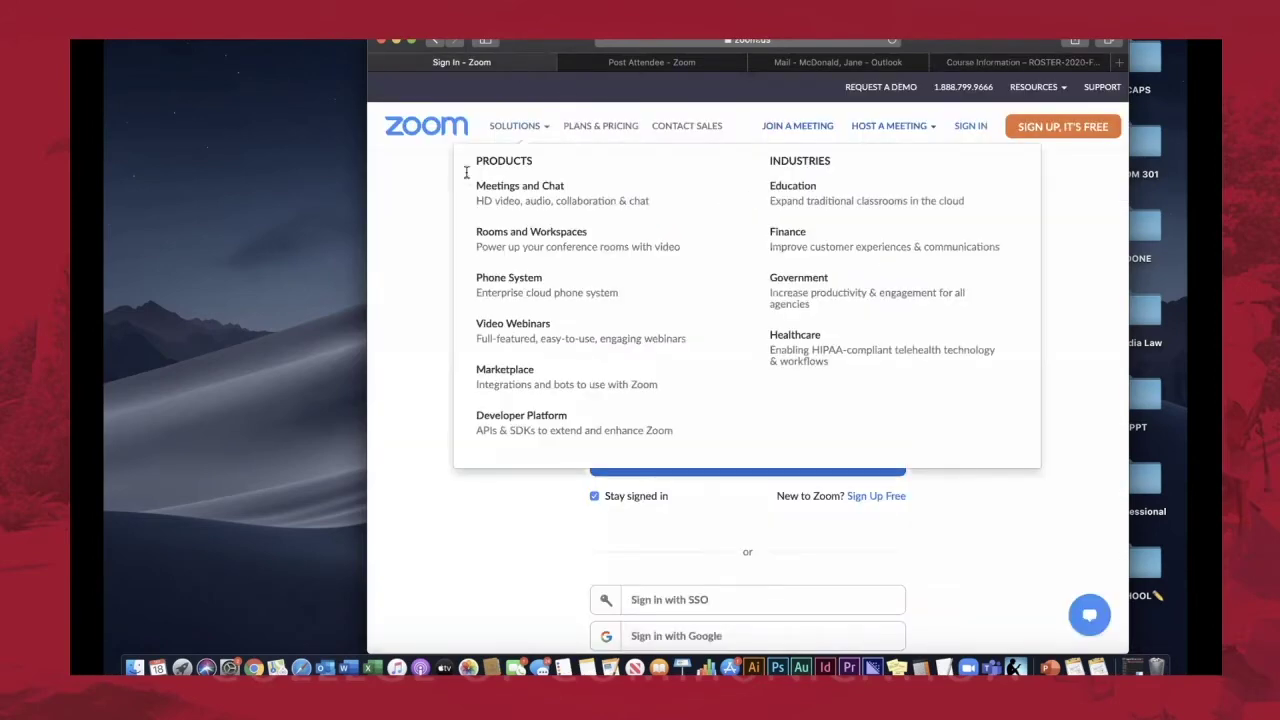
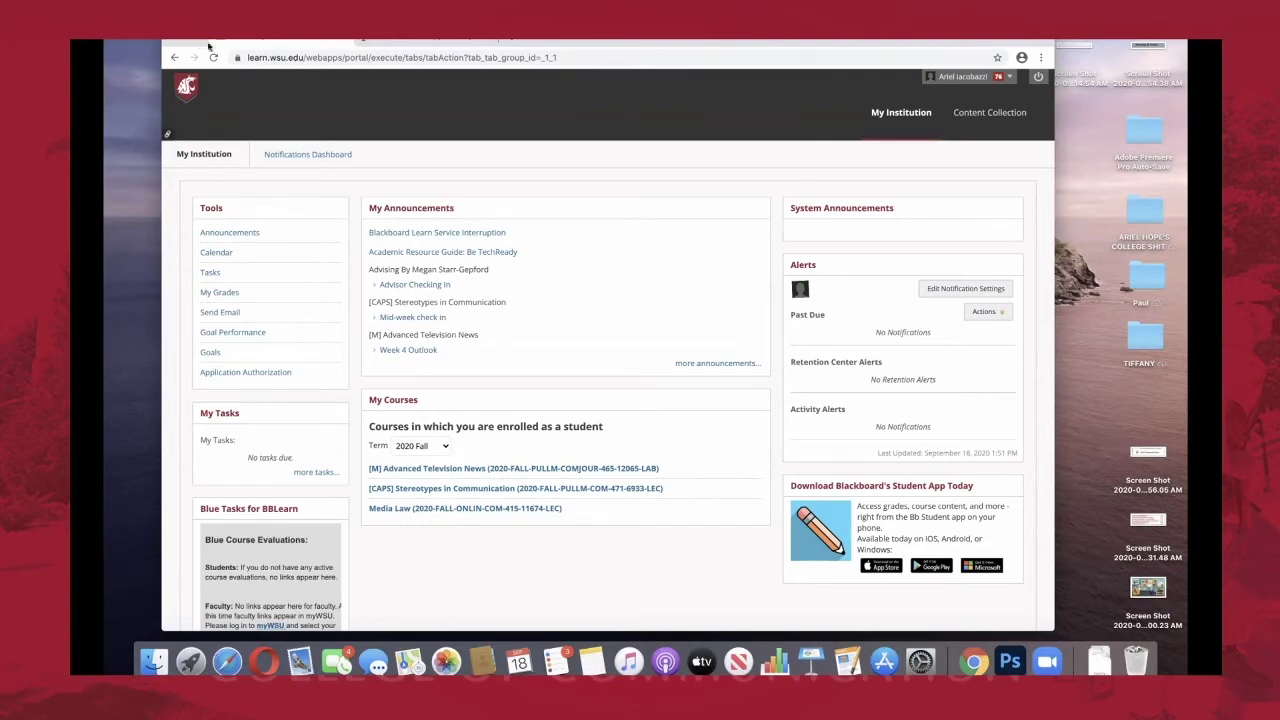
Enlarge the Blackboard window and open Unit 2 (Weeks 3 & 4) in the Media Law course.
{"action": "left_click", "coordinate": [200, 43]}
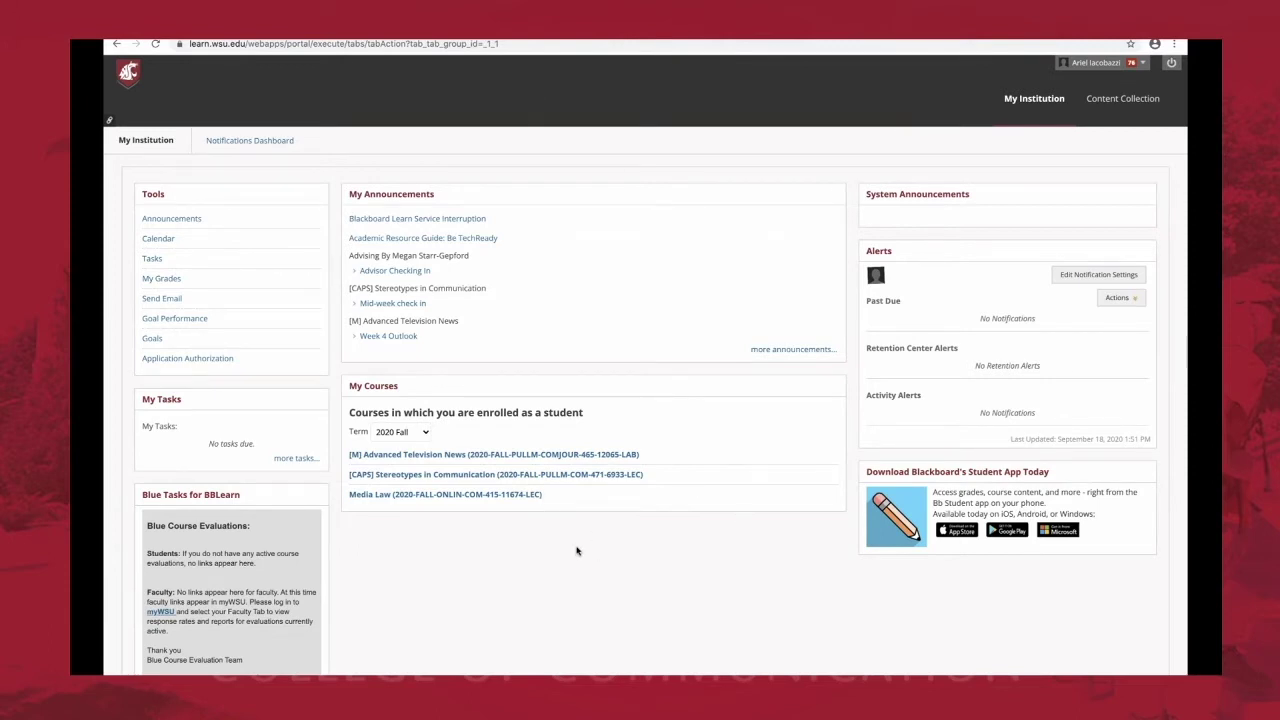
{"action": "left_click", "coordinate": [473, 499]}
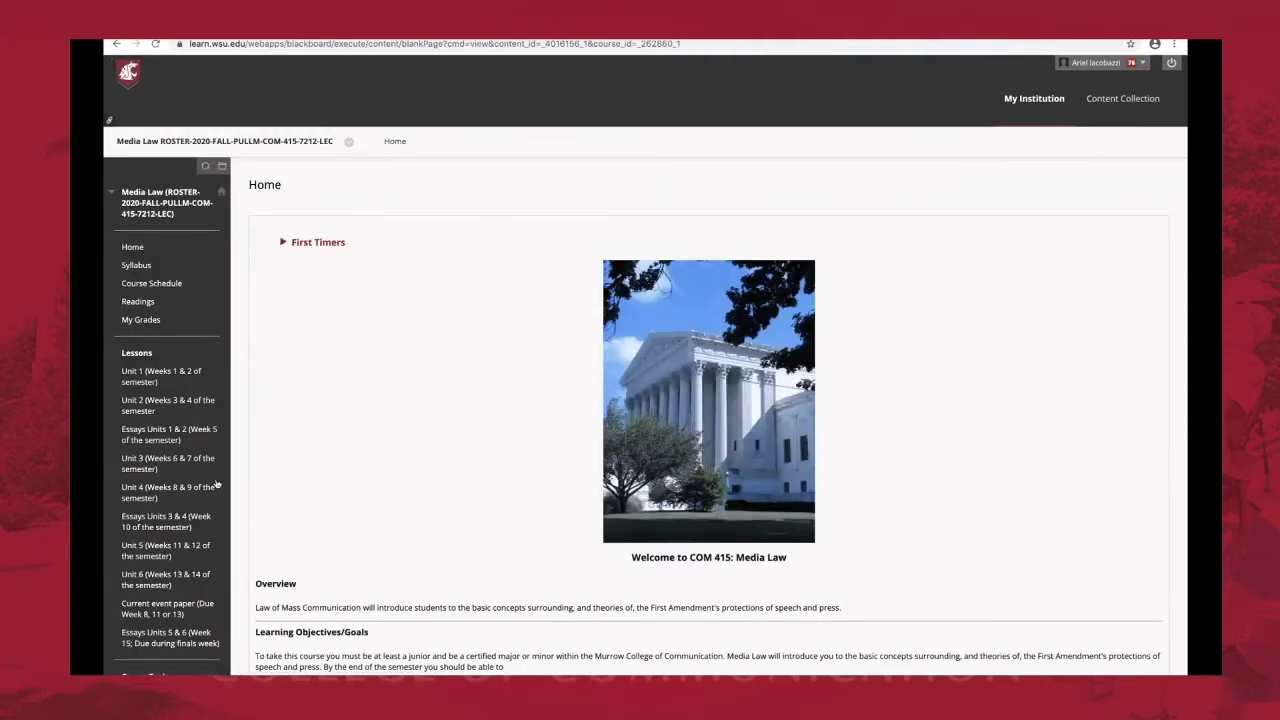
{"action": "left_click", "coordinate": [142, 409]}
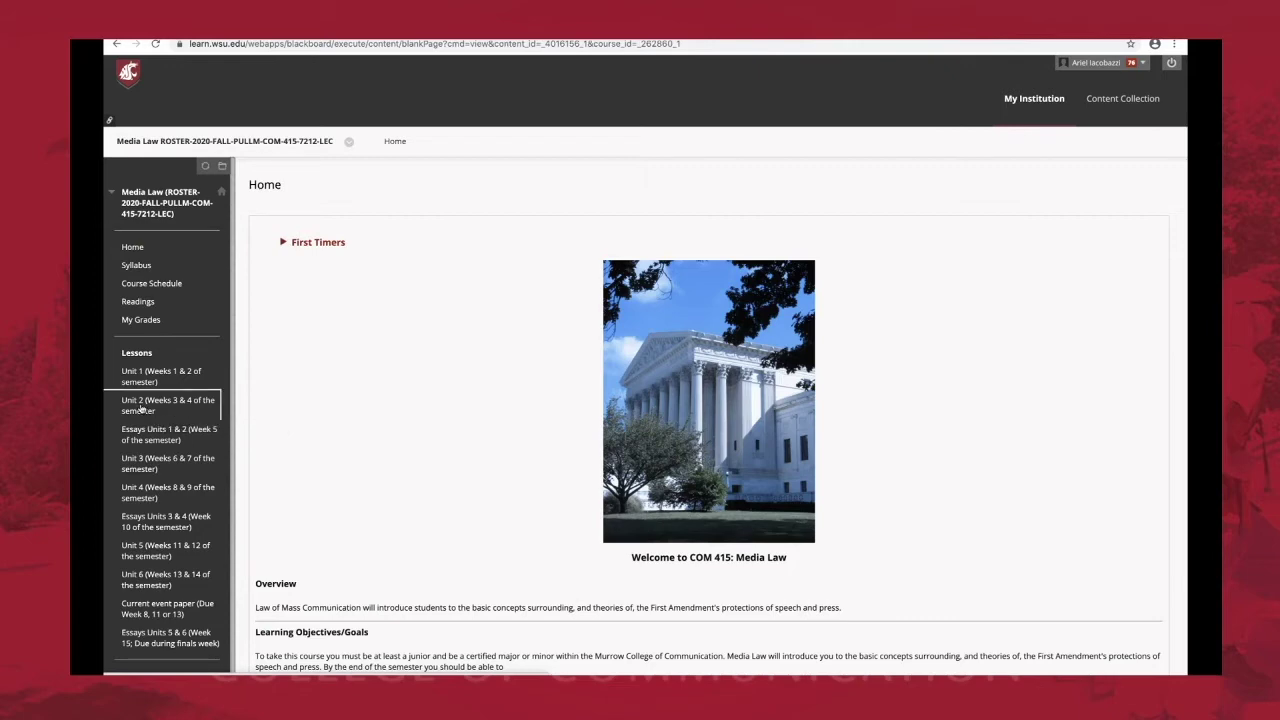
Open the Unit 2 application discussion from the application prompts folder at the end of the unit page.
{"action": "scroll", "coordinate": [375, 473], "scroll_direction": "down", "scroll_amount": 5}
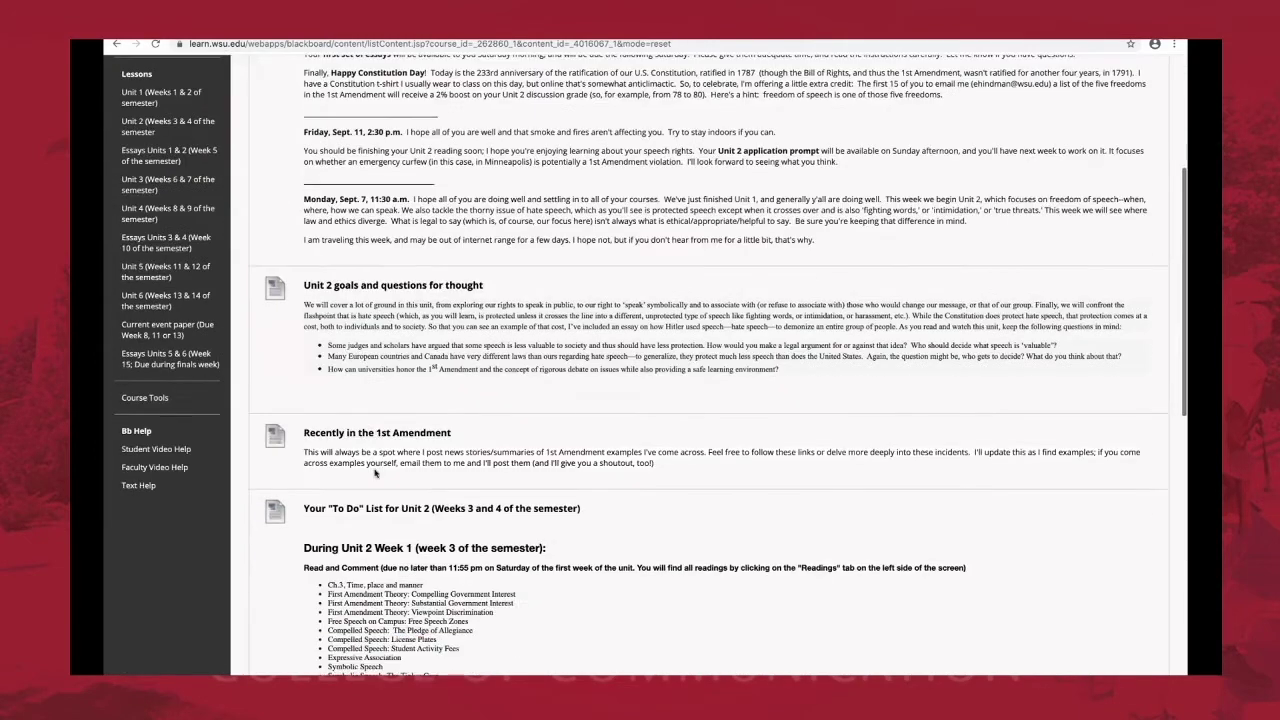
{"action": "scroll", "coordinate": [375, 473], "scroll_direction": "down", "scroll_amount": 7}
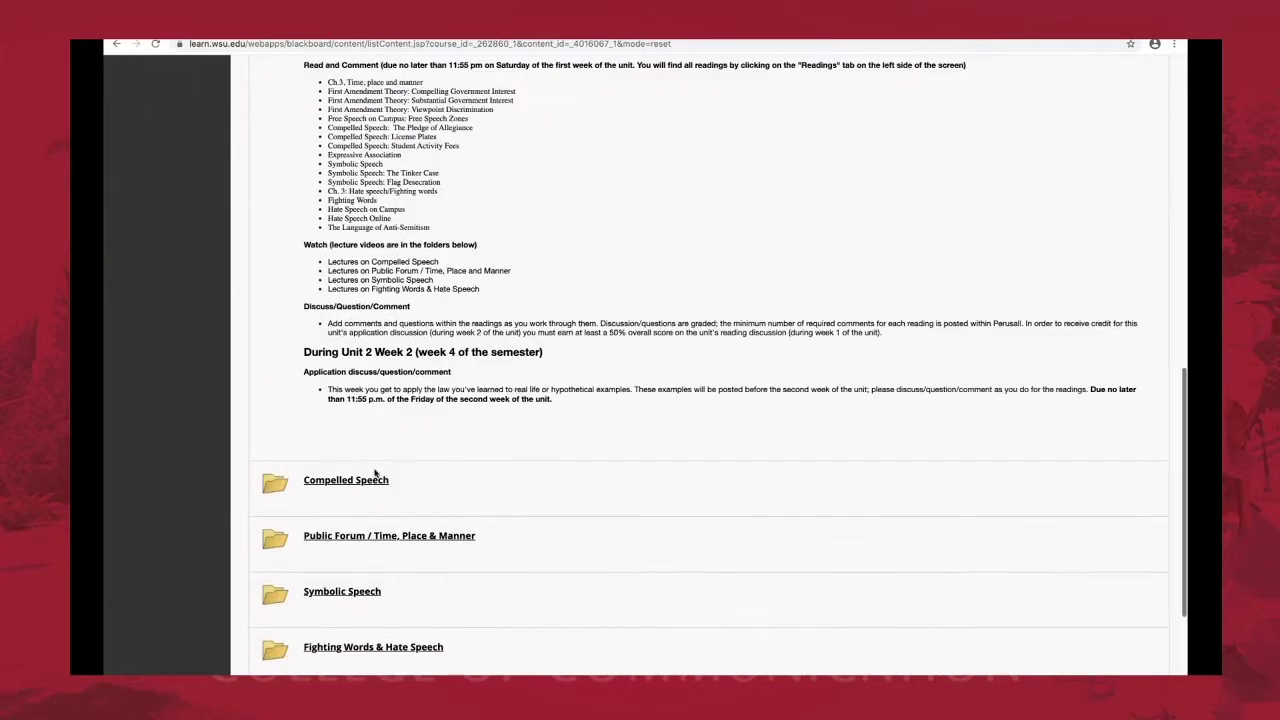
{"action": "scroll", "coordinate": [375, 473], "scroll_direction": "down", "scroll_amount": 3}
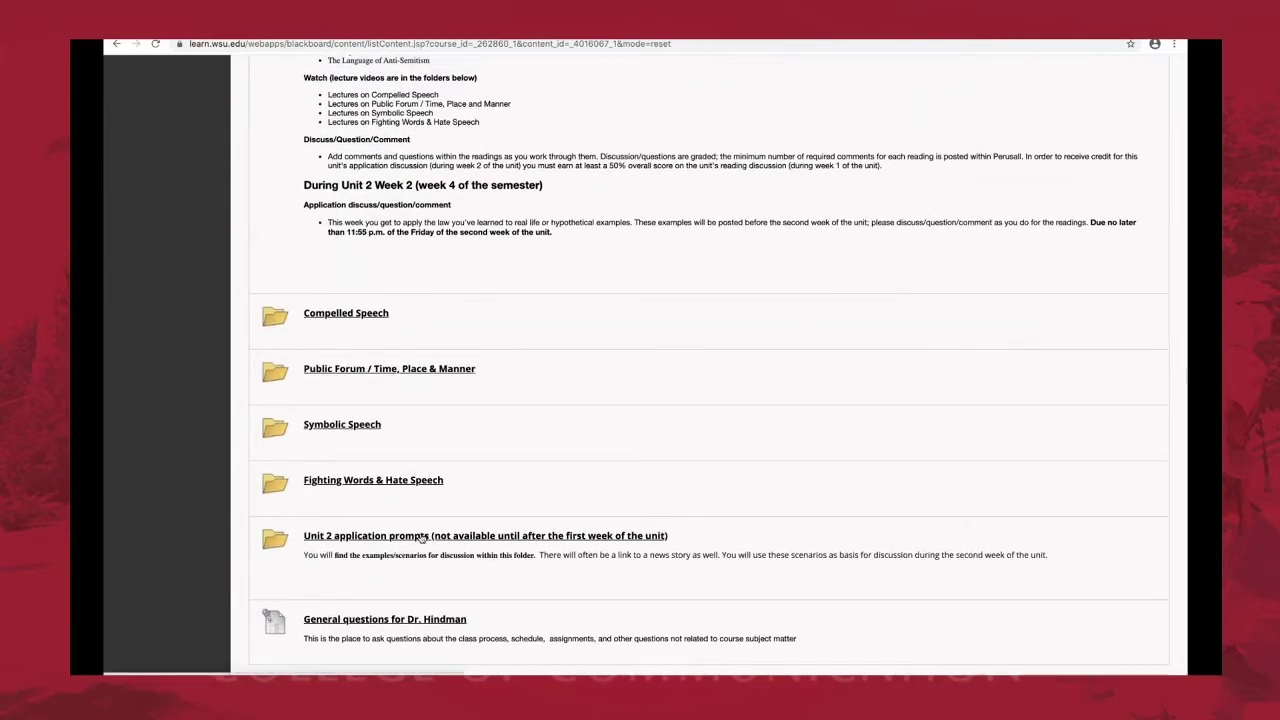
{"action": "left_click", "coordinate": [392, 538]}
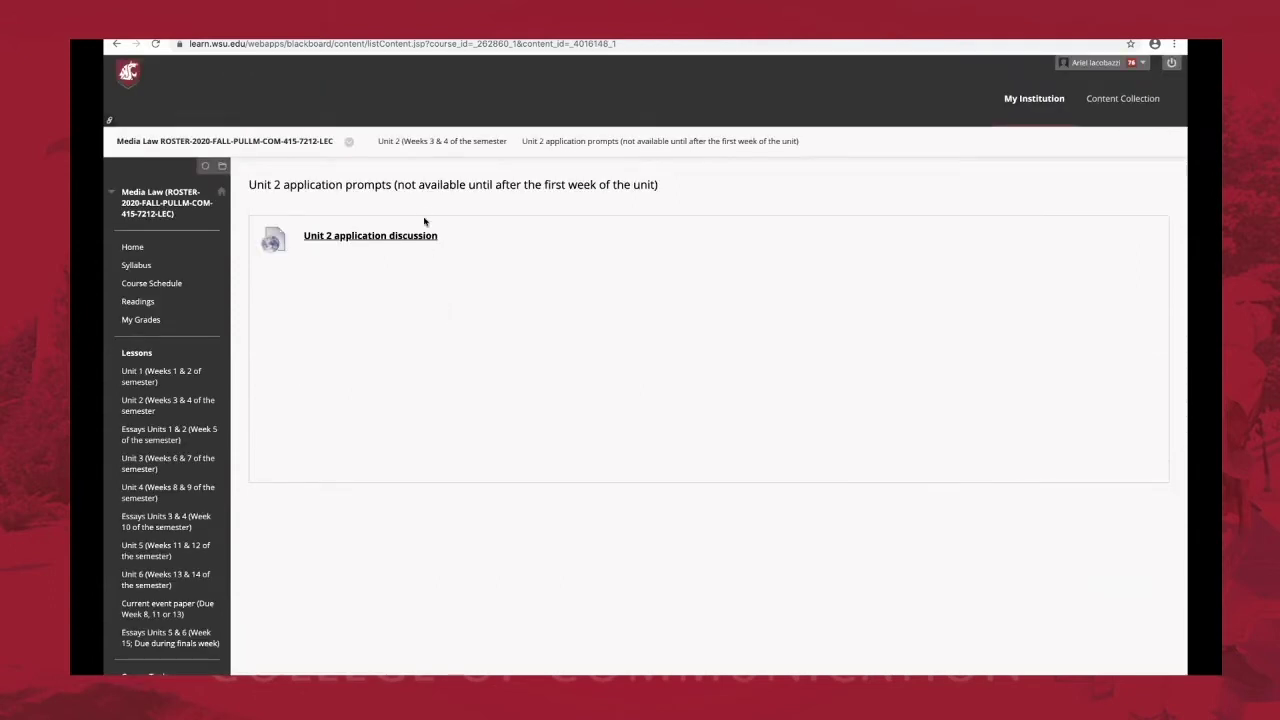
{"action": "left_click", "coordinate": [413, 237]}
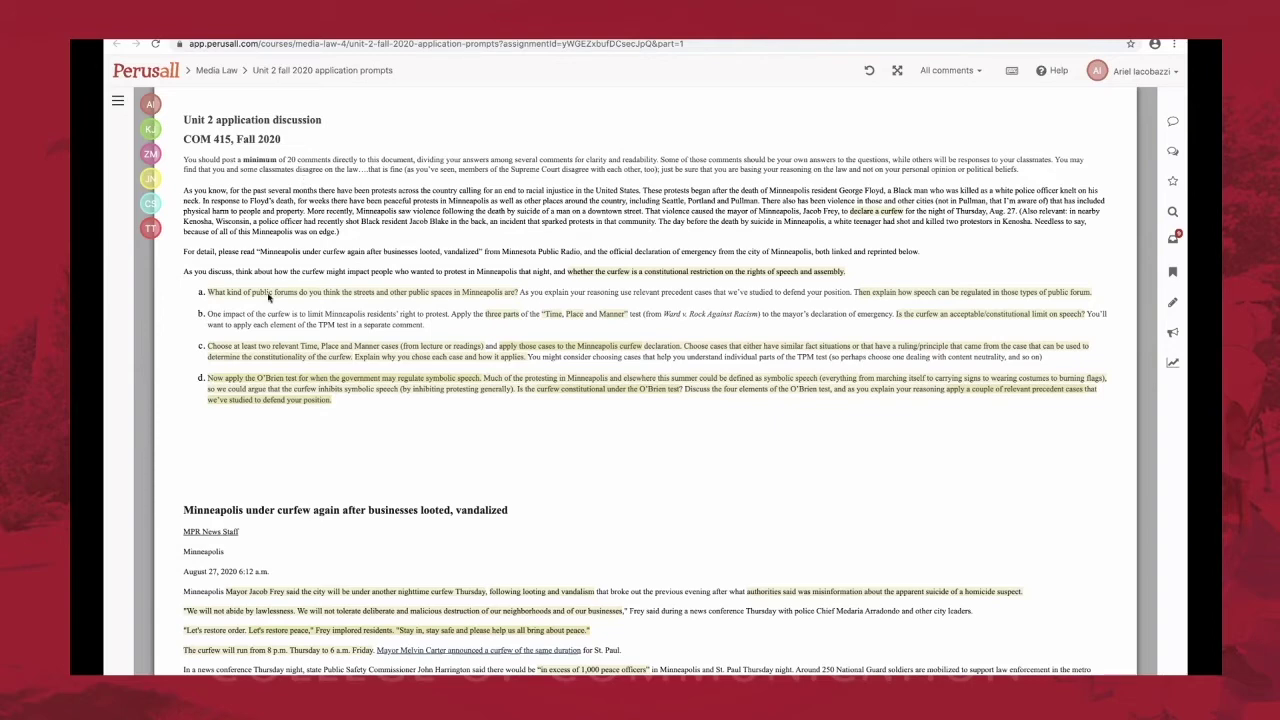
Read through the Unit 2 discussion questions and the highlighted Minneapolis curfew article in Perusall.
{"action": "scroll", "coordinate": [320, 298], "scroll_direction": "down", "scroll_amount": 1}
{"action": "scroll", "coordinate": [320, 298], "scroll_direction": "down", "scroll_amount": 2}
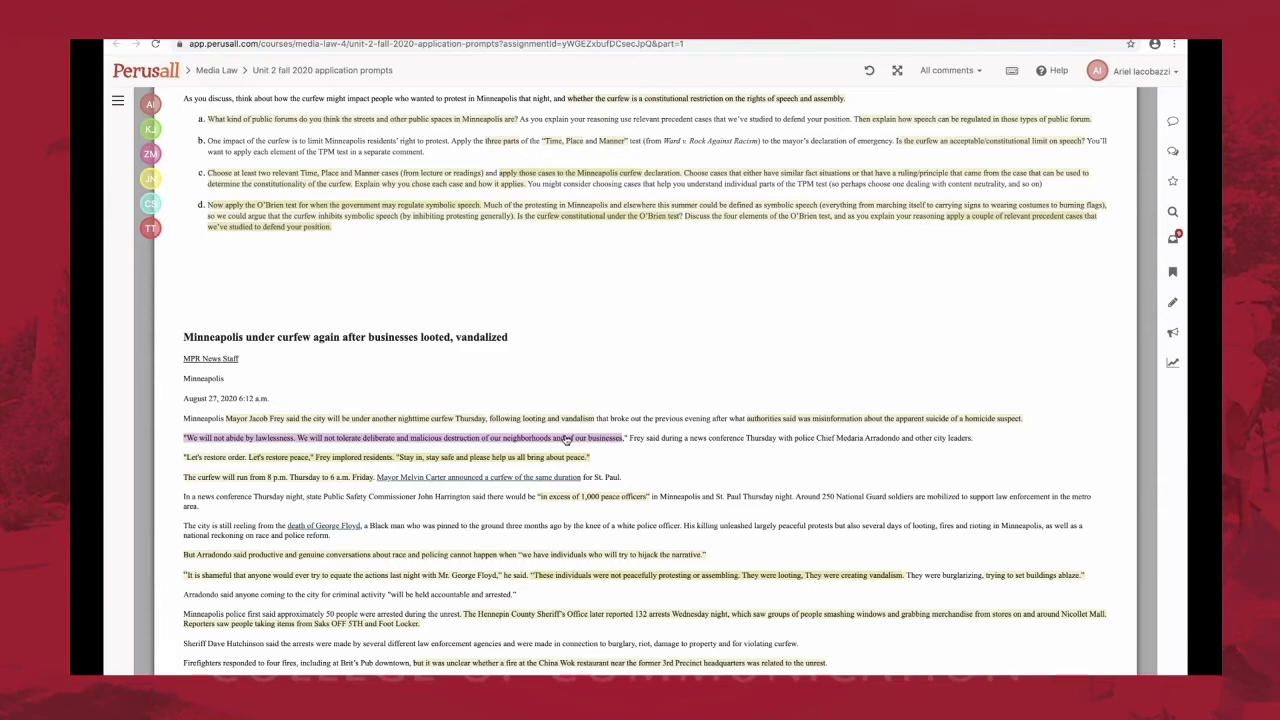
{"action": "scroll", "coordinate": [502, 408], "scroll_direction": "down", "scroll_amount": 3}
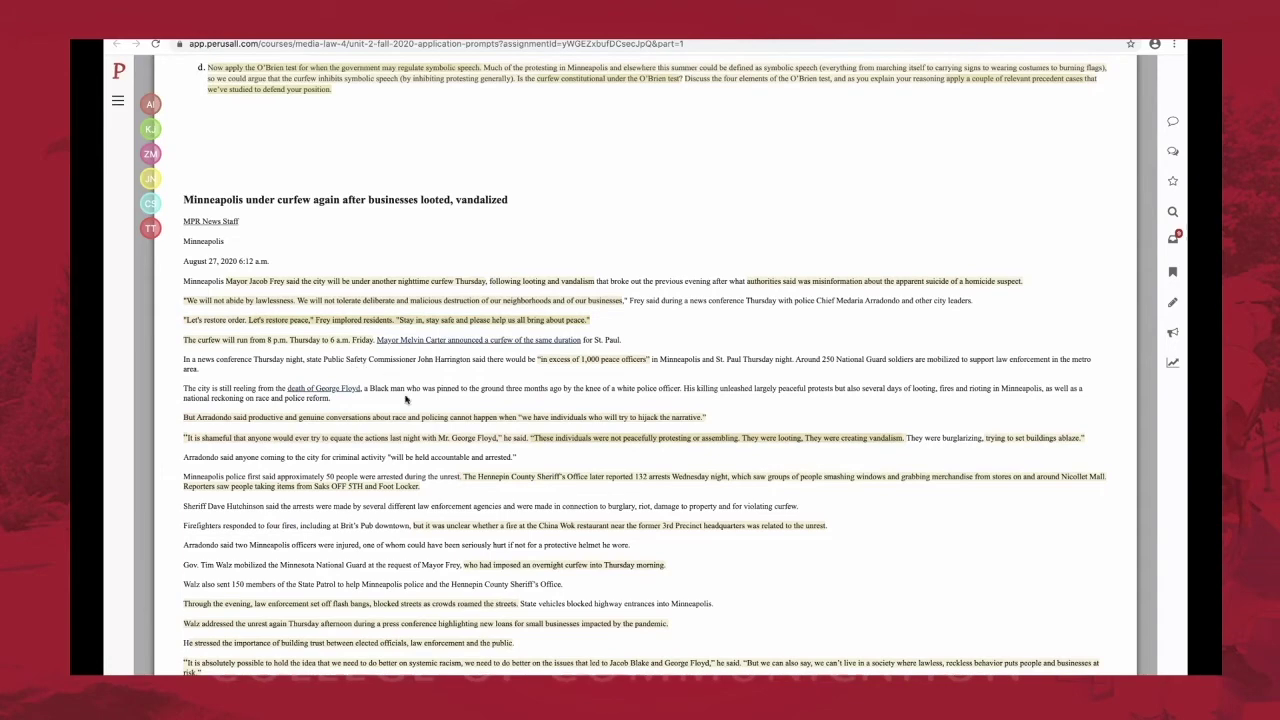
Highlight "officers were injured, one of whom could have been seriously hurt" in the curfew article, post the comment "j;d" and close the conversation.
{"action": "scroll", "coordinate": [600, 470], "scroll_direction": "down", "scroll_amount": 2}
{"action": "left_click_drag", "start_coordinate": [628, 463], "coordinate": [290, 465]}
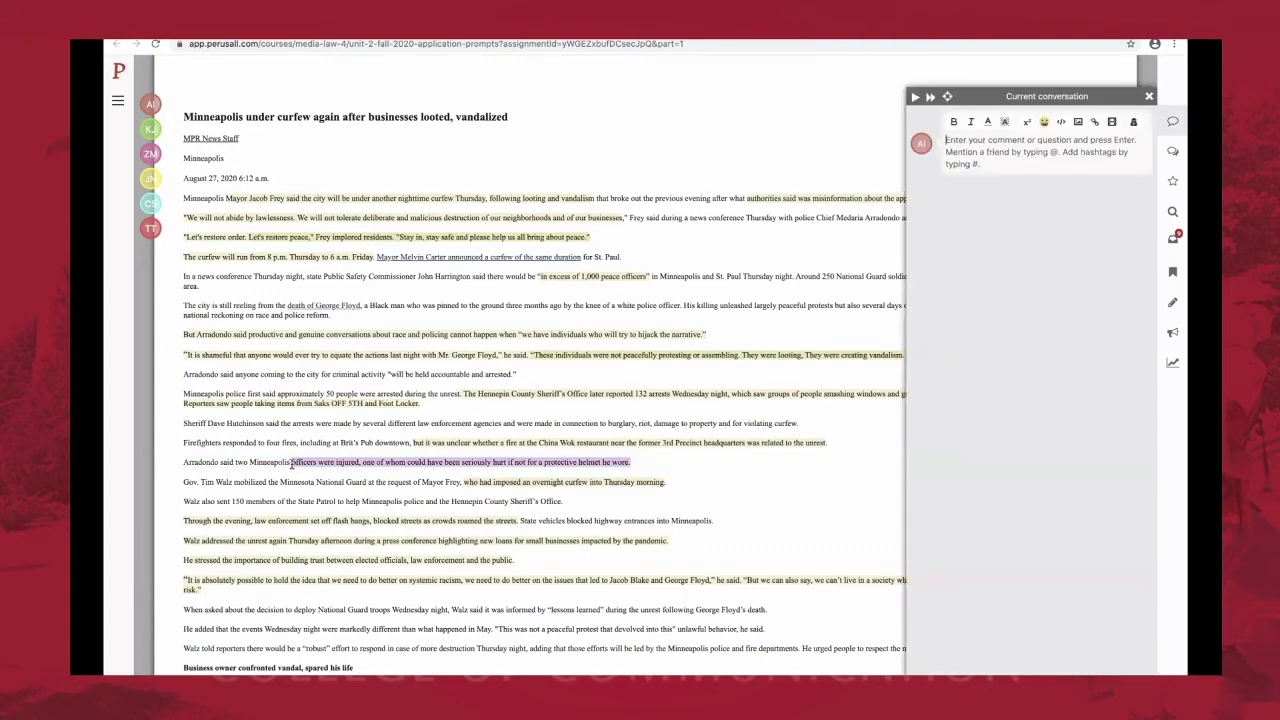
{"action": "left_click", "coordinate": [984, 151]}
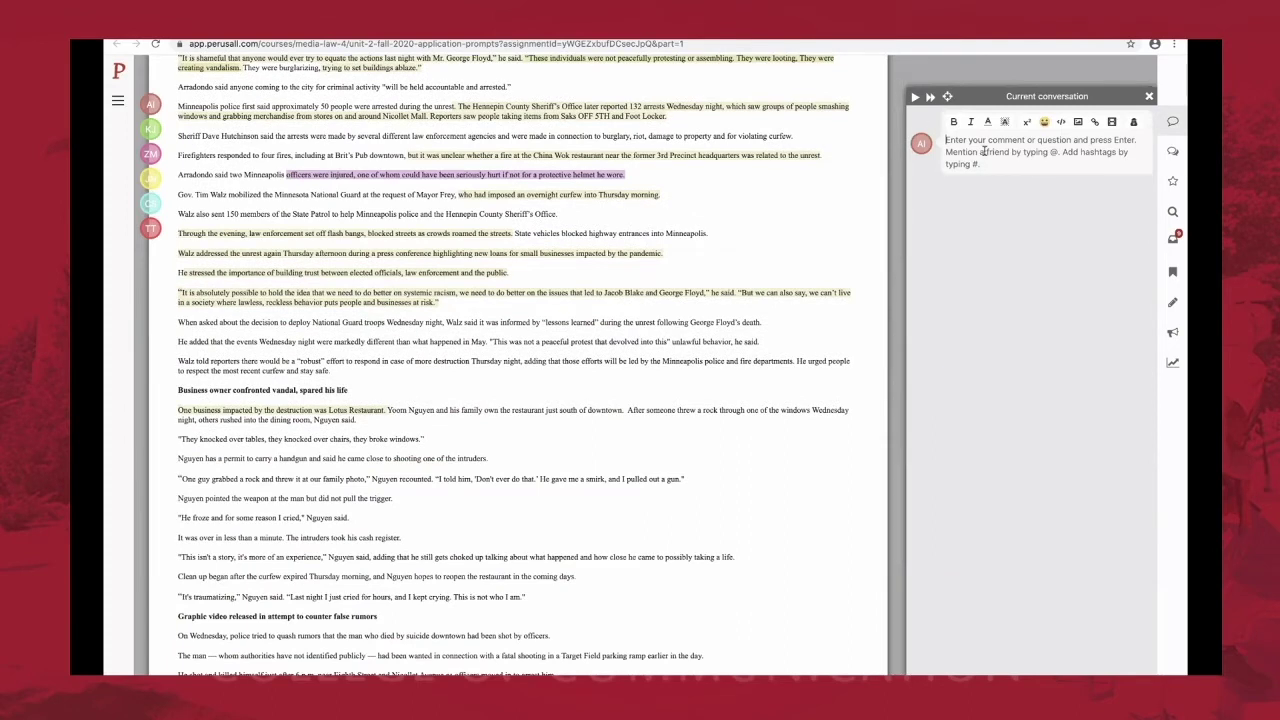
{"action": "type", "text": "j;d"}
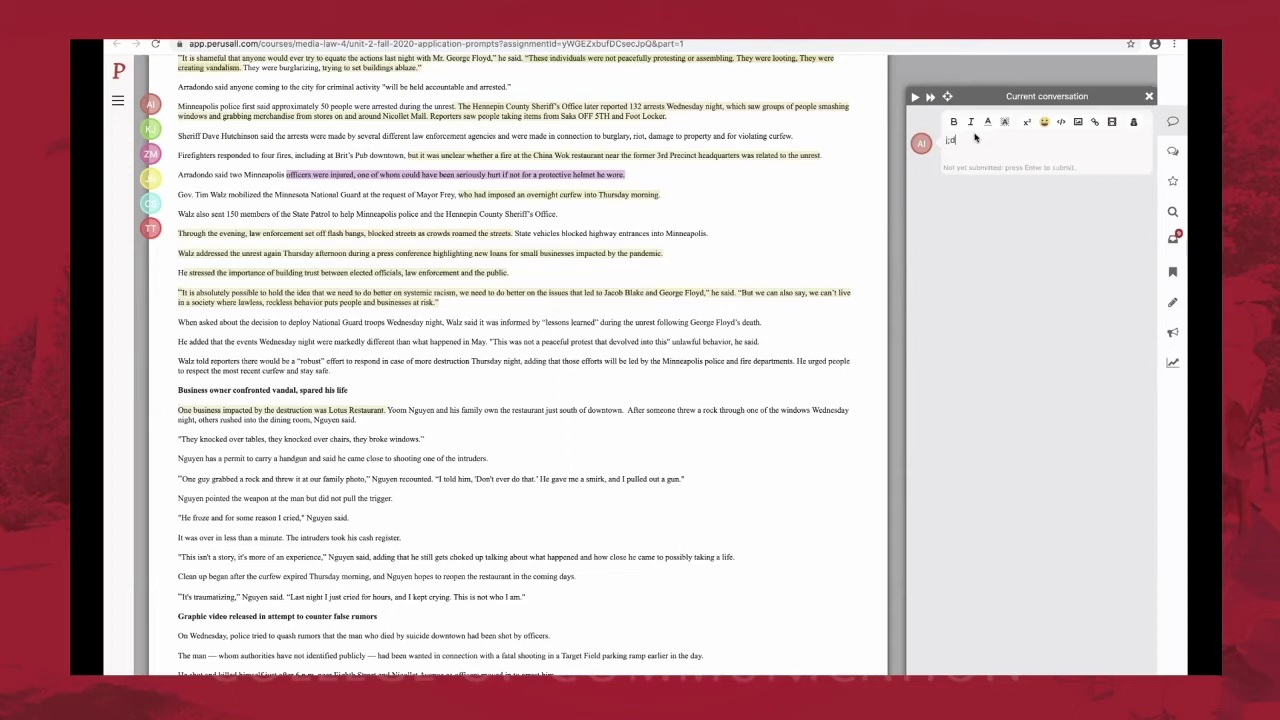
{"action": "key", "text": "Return"}
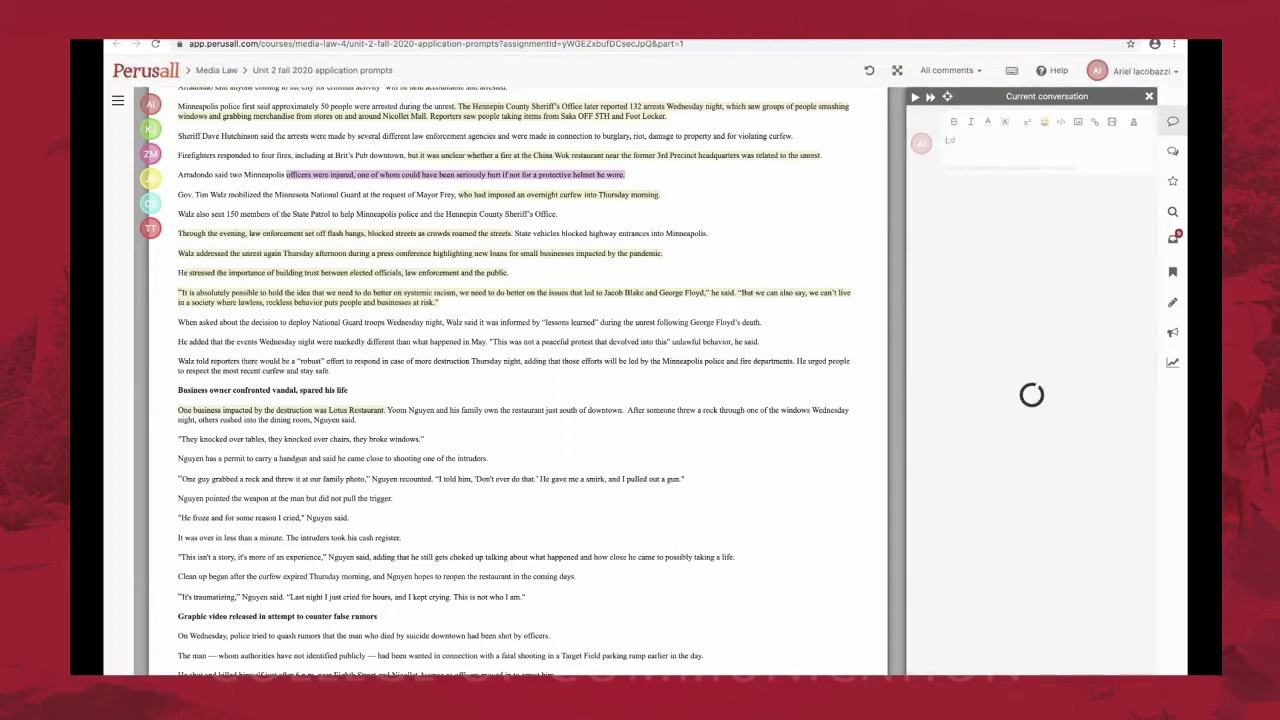
{"action": "left_click", "coordinate": [1149, 96]}
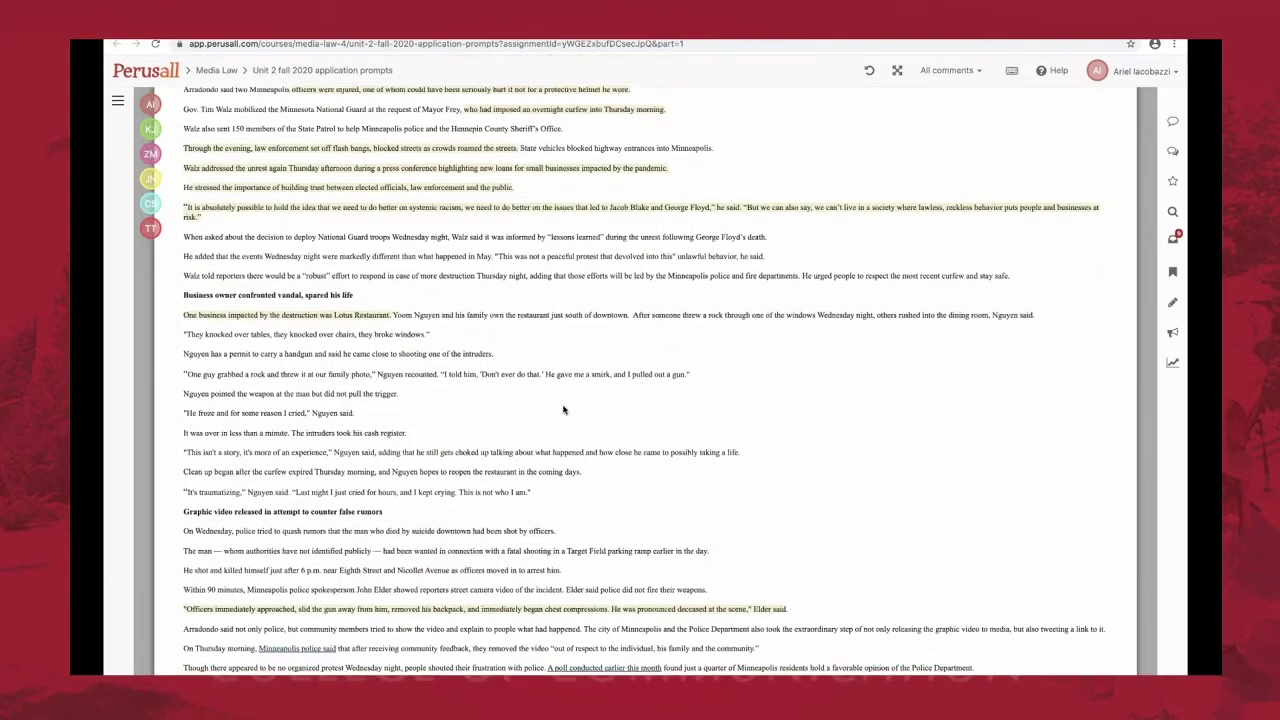
Open the classmate's comment on the "Officers immediately approached" quote, toggle its upvote on and off, and mark it with the question mark.
{"action": "scroll", "coordinate": [563, 410], "scroll_direction": "down", "scroll_amount": 1}
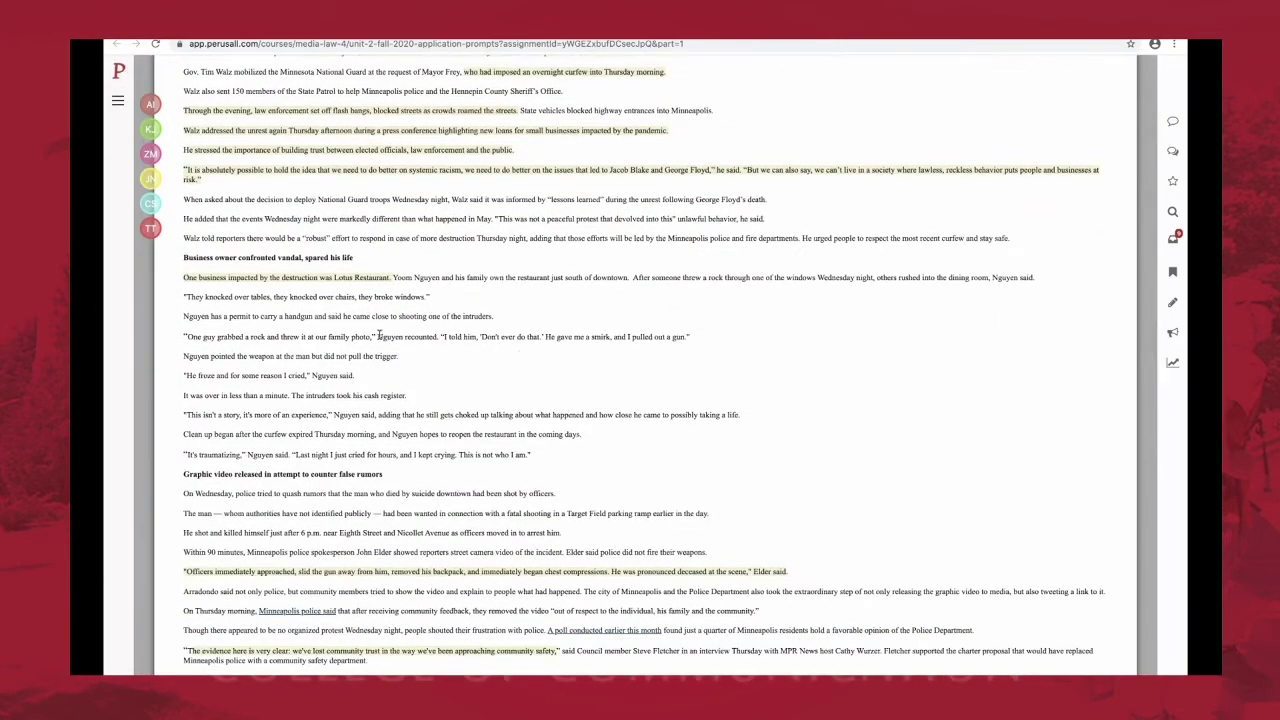
{"action": "left_click", "coordinate": [386, 568]}
{"action": "scroll", "coordinate": [703, 288], "scroll_direction": "down", "scroll_amount": 5}
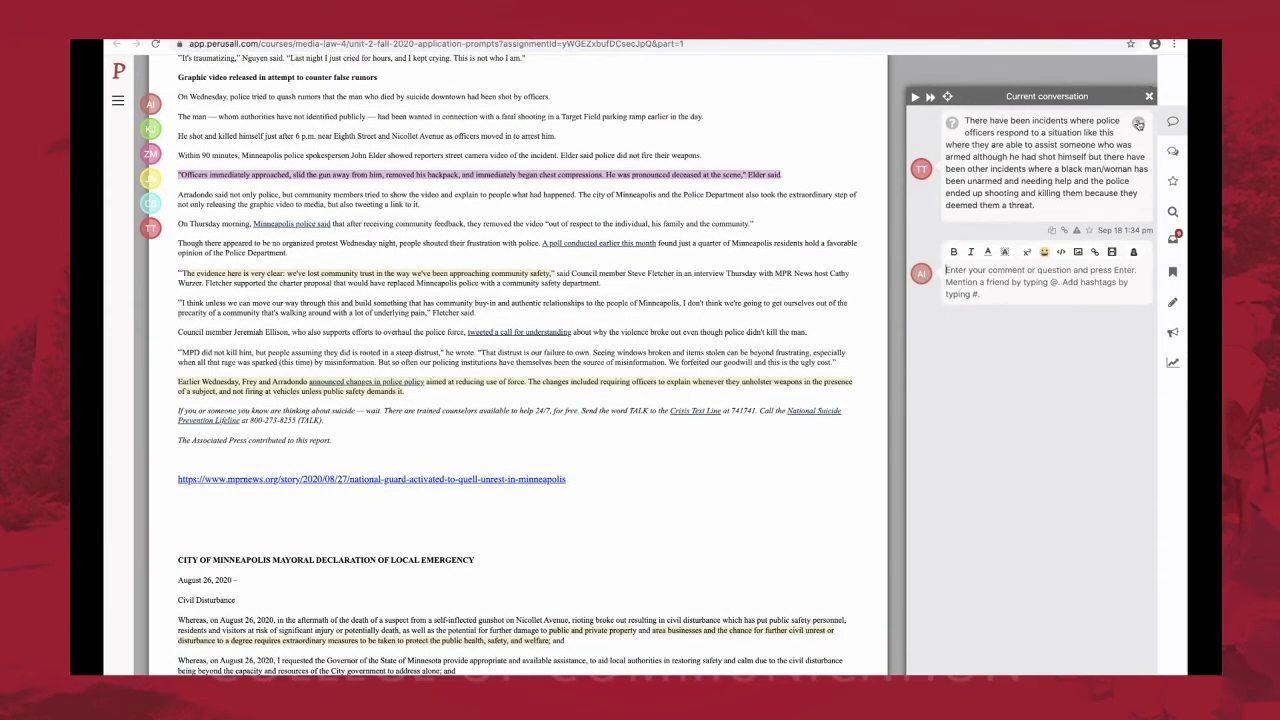
{"action": "left_click", "coordinate": [1138, 123]}
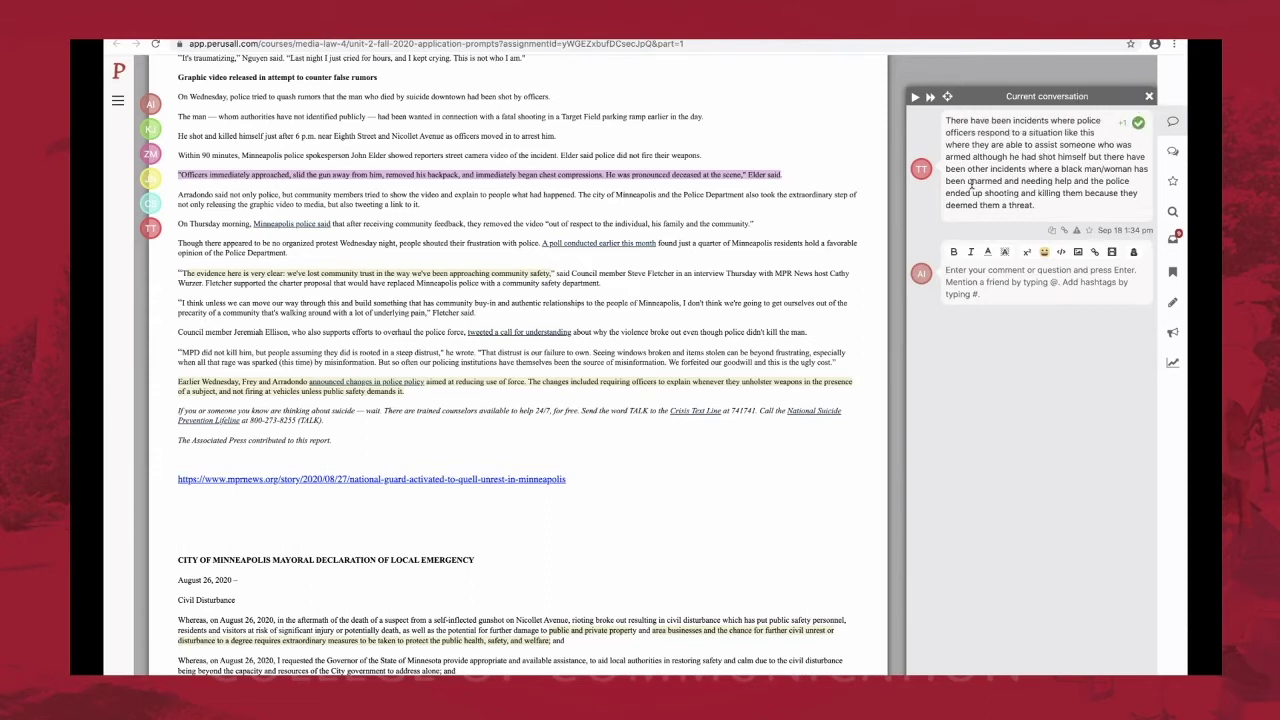
{"action": "left_click", "coordinate": [1138, 122]}
{"action": "left_click", "coordinate": [952, 122]}
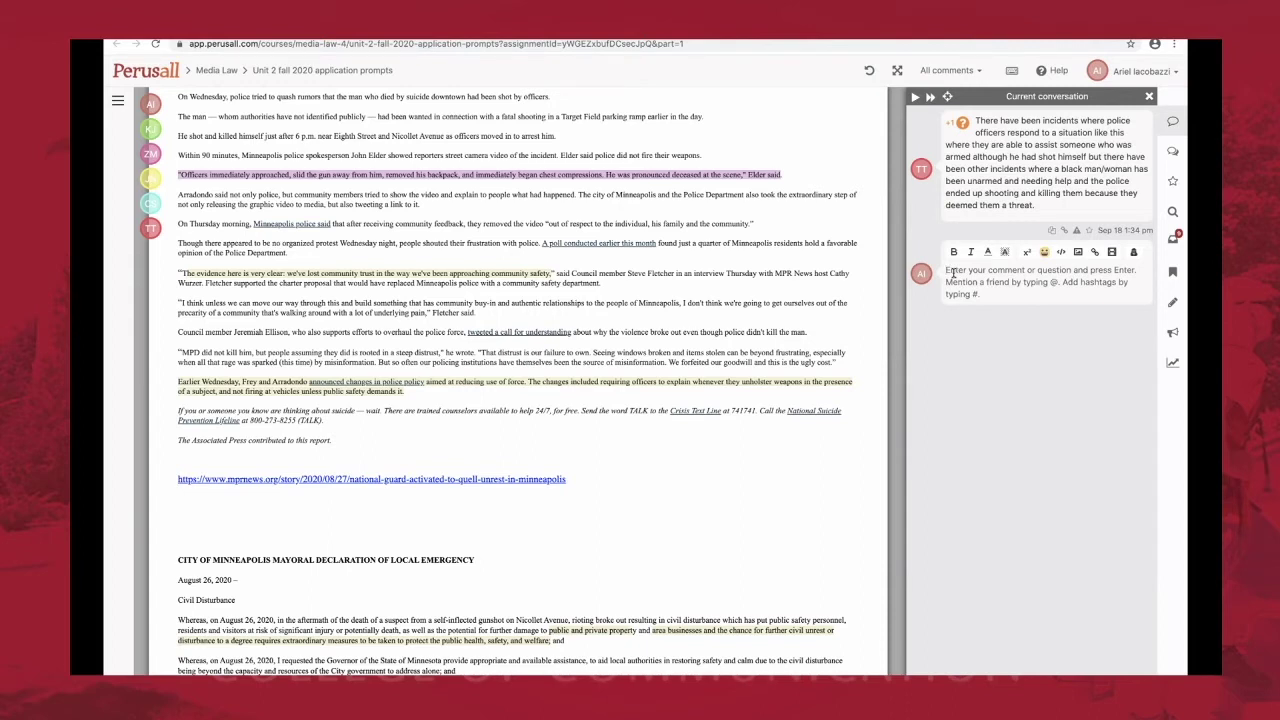
Try mentioning the comment's author with @ in a reply, clear the draft, and close the conversation.
{"action": "left_click", "coordinate": [953, 273]}
{"action": "type", "text": "@"}
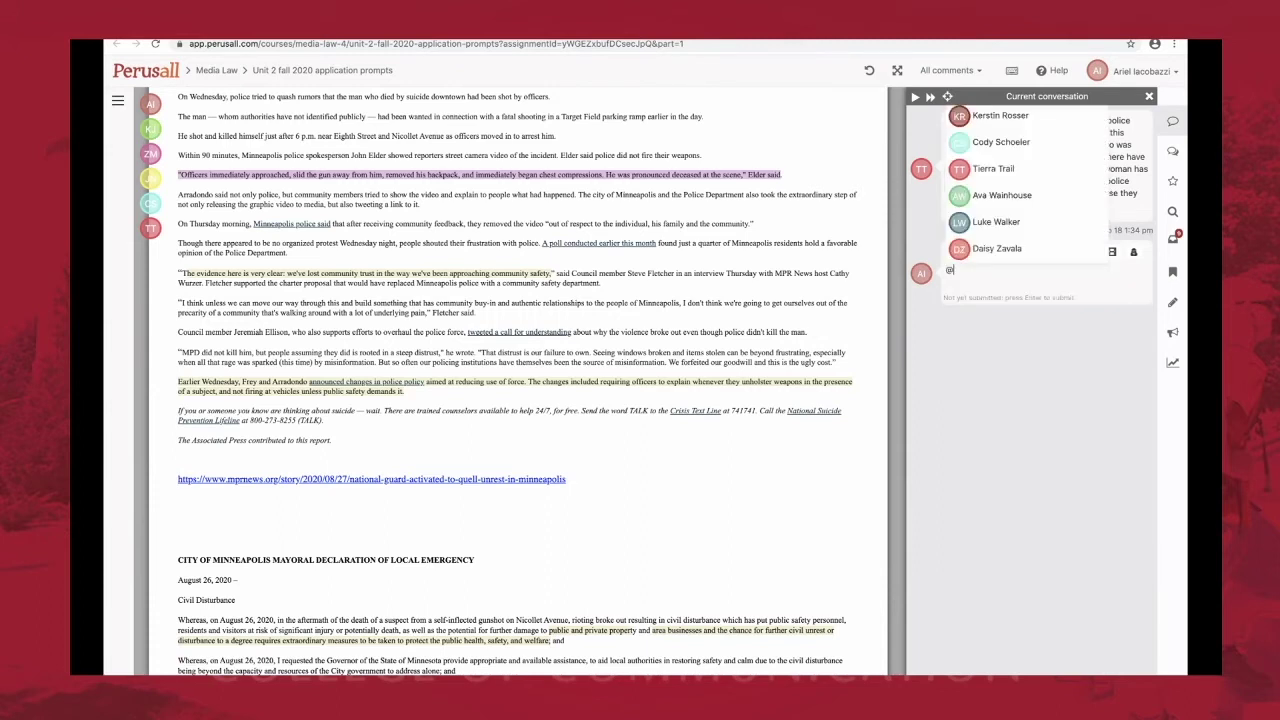
{"action": "type", "text": "t"}
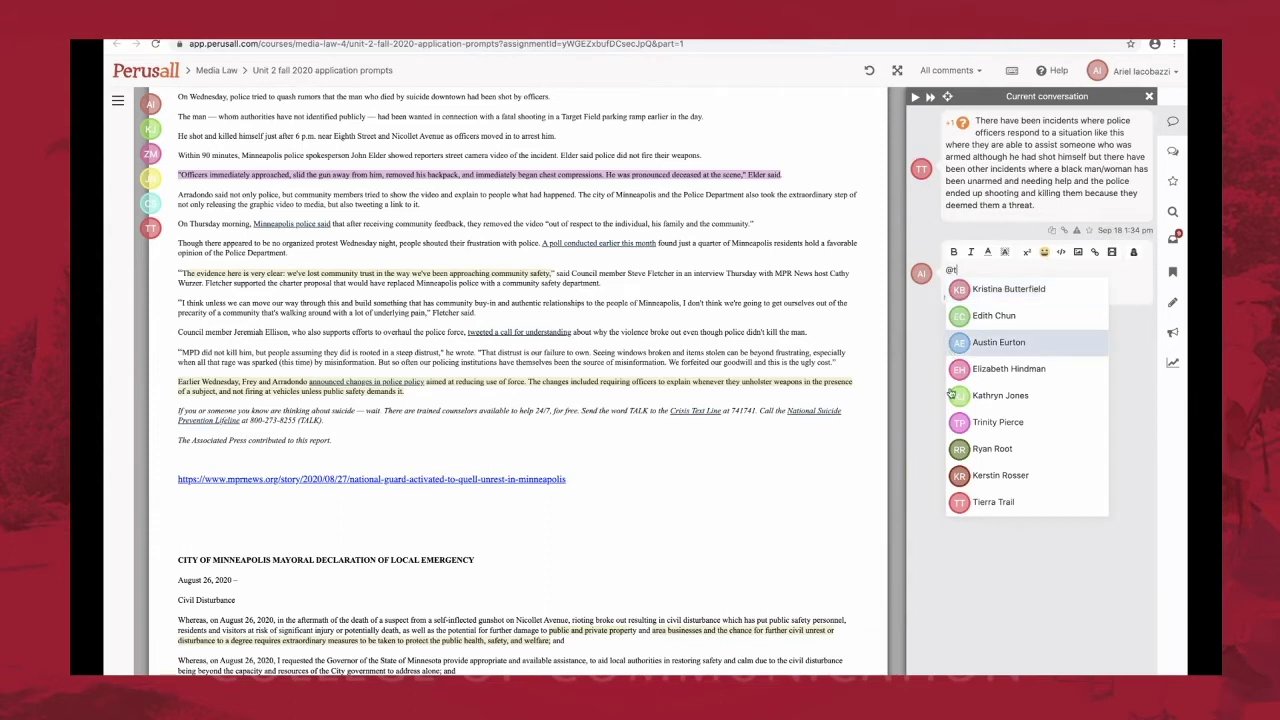
{"action": "left_click", "coordinate": [968, 503]}
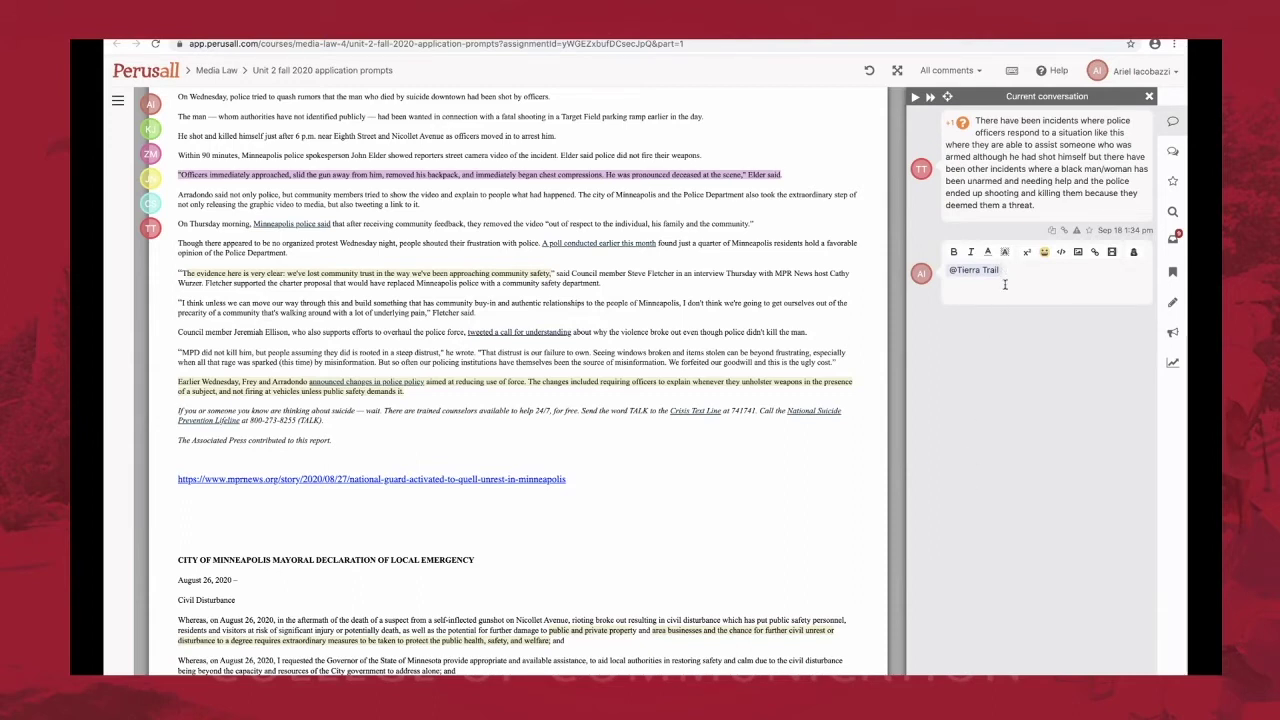
{"action": "left_click_drag", "start_coordinate": [1006, 271], "coordinate": [927, 272]}
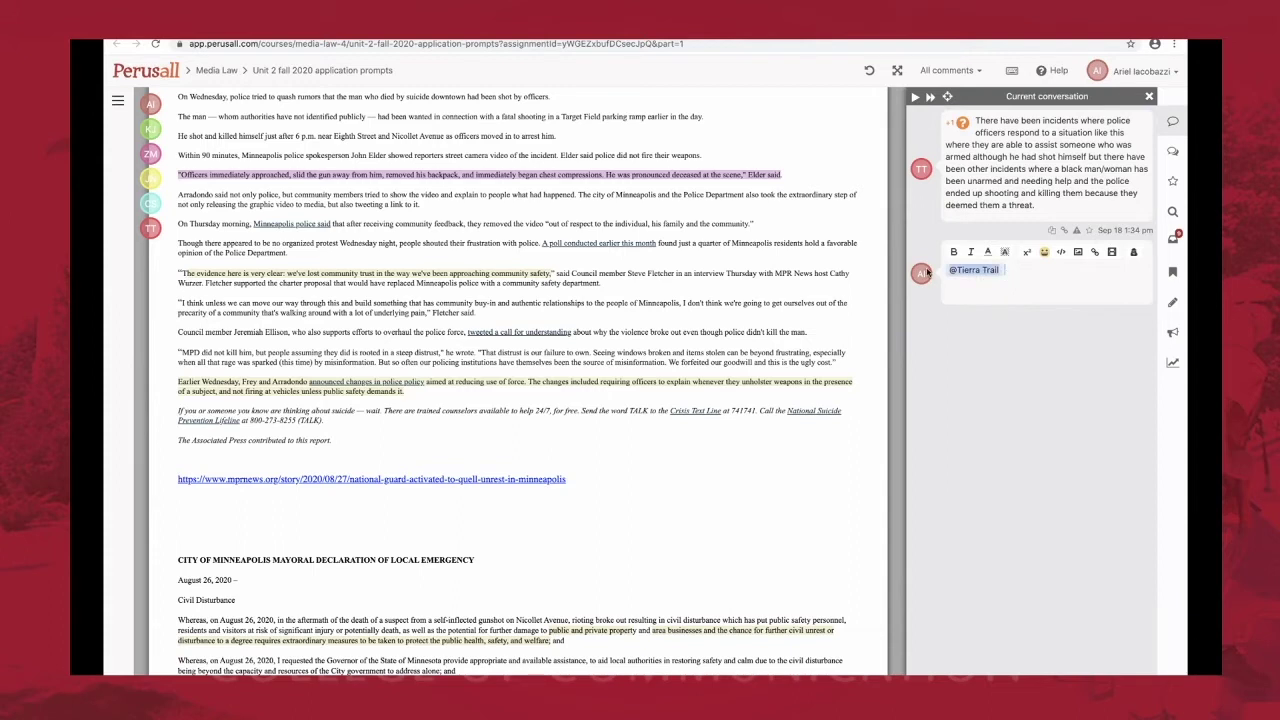
{"action": "key", "text": "BackSpace"}
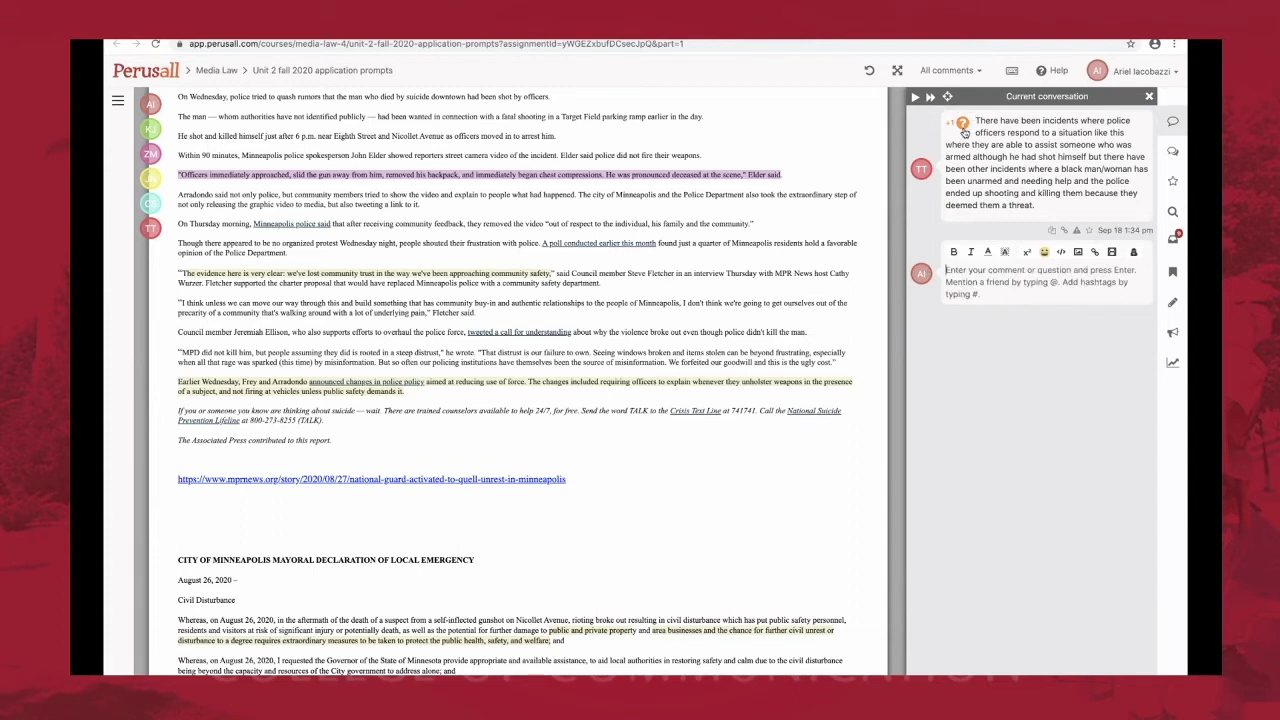
{"action": "left_click", "coordinate": [1149, 96]}
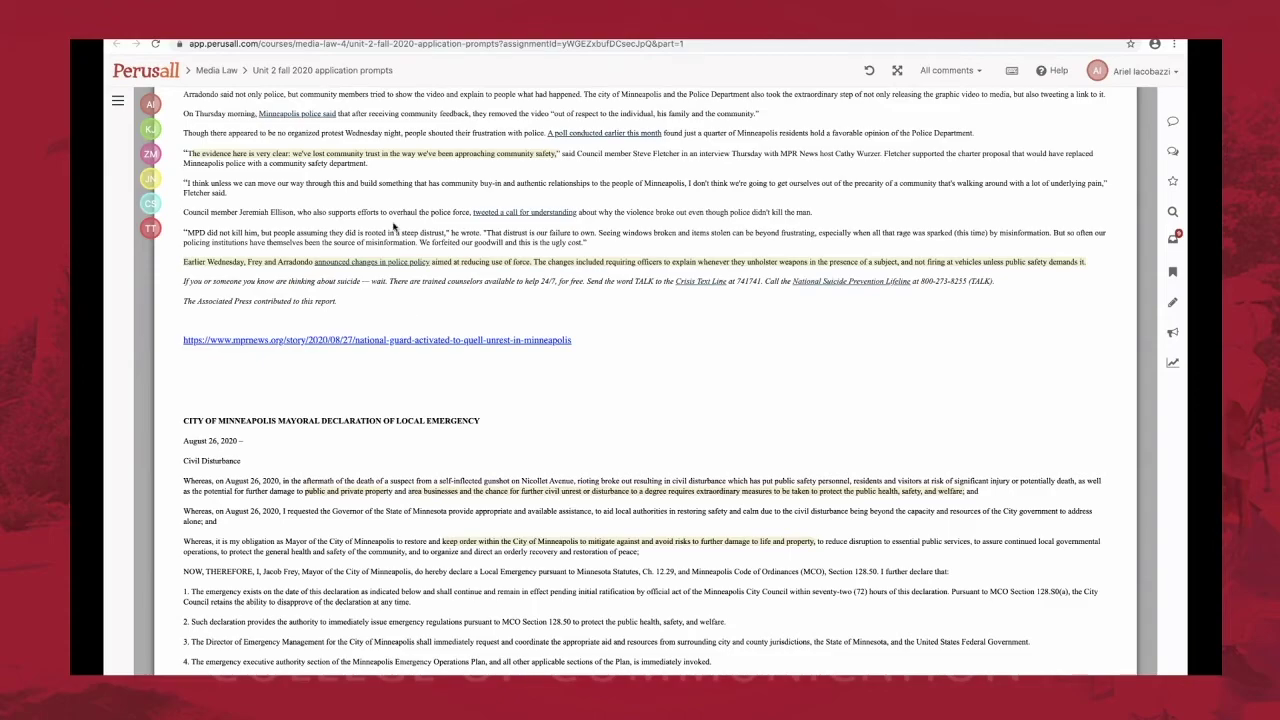
Look through the article and the mayoral declaration, check the assignment progress summary, and dismiss it.
{"action": "scroll", "coordinate": [397, 228], "scroll_direction": "up", "scroll_amount": 10}
{"action": "scroll", "coordinate": [397, 228], "scroll_direction": "up", "scroll_amount": 3}
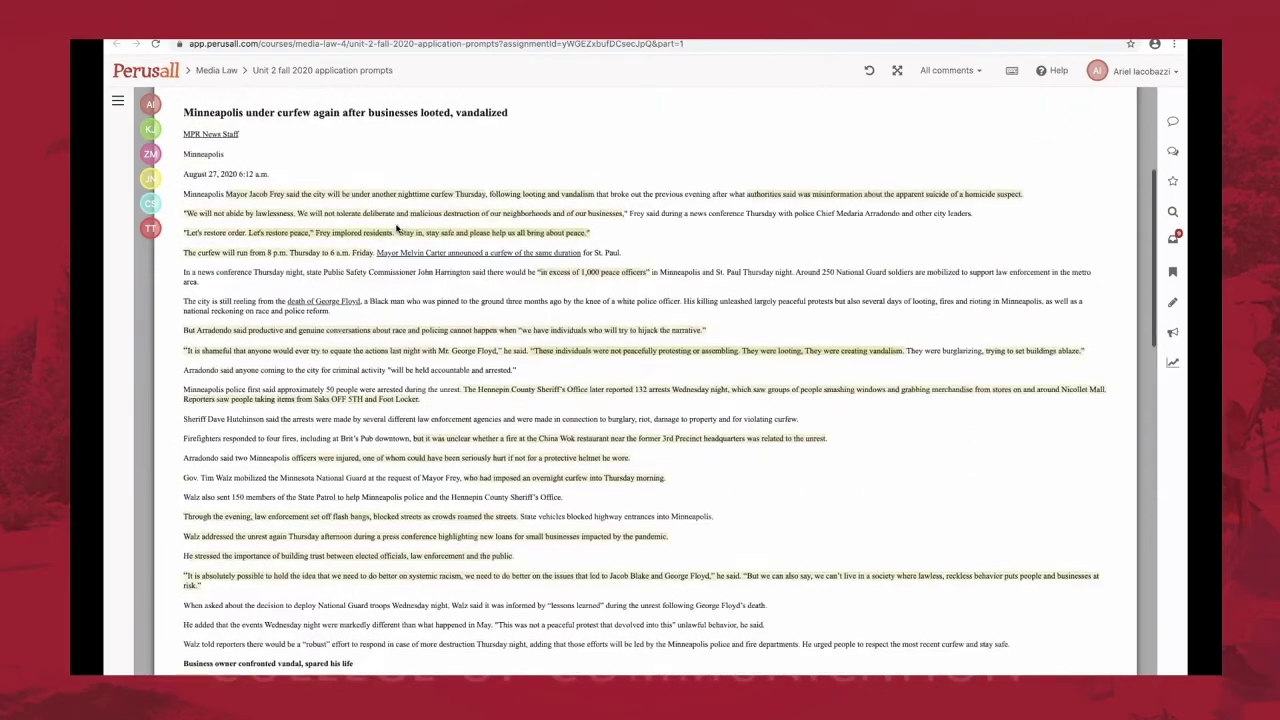
{"action": "scroll", "coordinate": [397, 229], "scroll_direction": "down", "scroll_amount": 12}
{"action": "scroll", "coordinate": [397, 228], "scroll_direction": "down", "scroll_amount": 4}
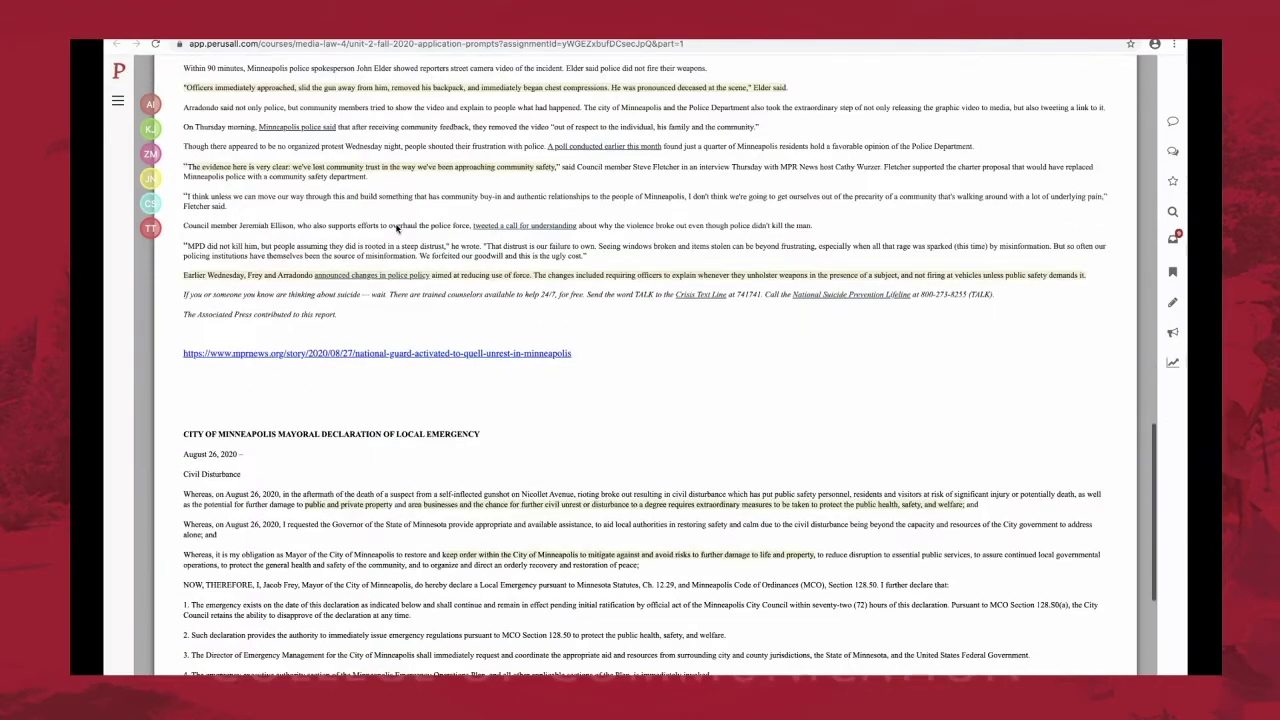
{"action": "scroll", "coordinate": [440, 378], "scroll_direction": "down", "scroll_amount": 6}
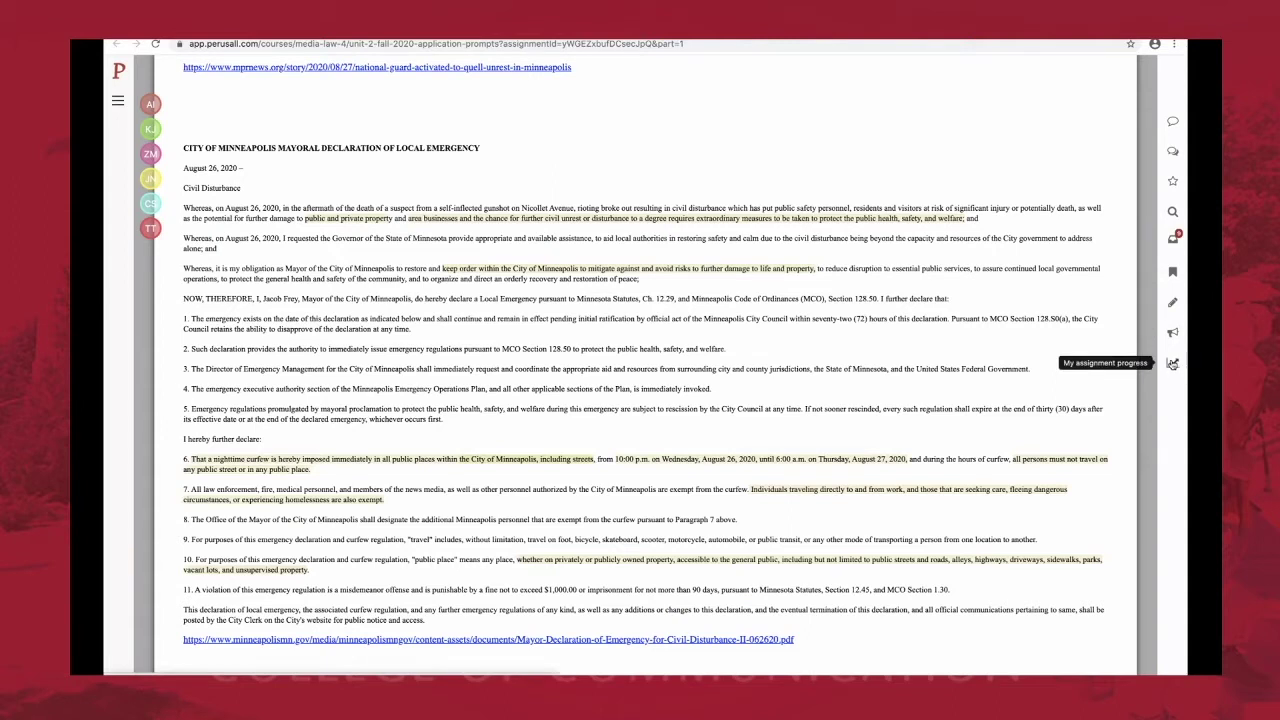
{"action": "left_click", "coordinate": [1172, 364]}
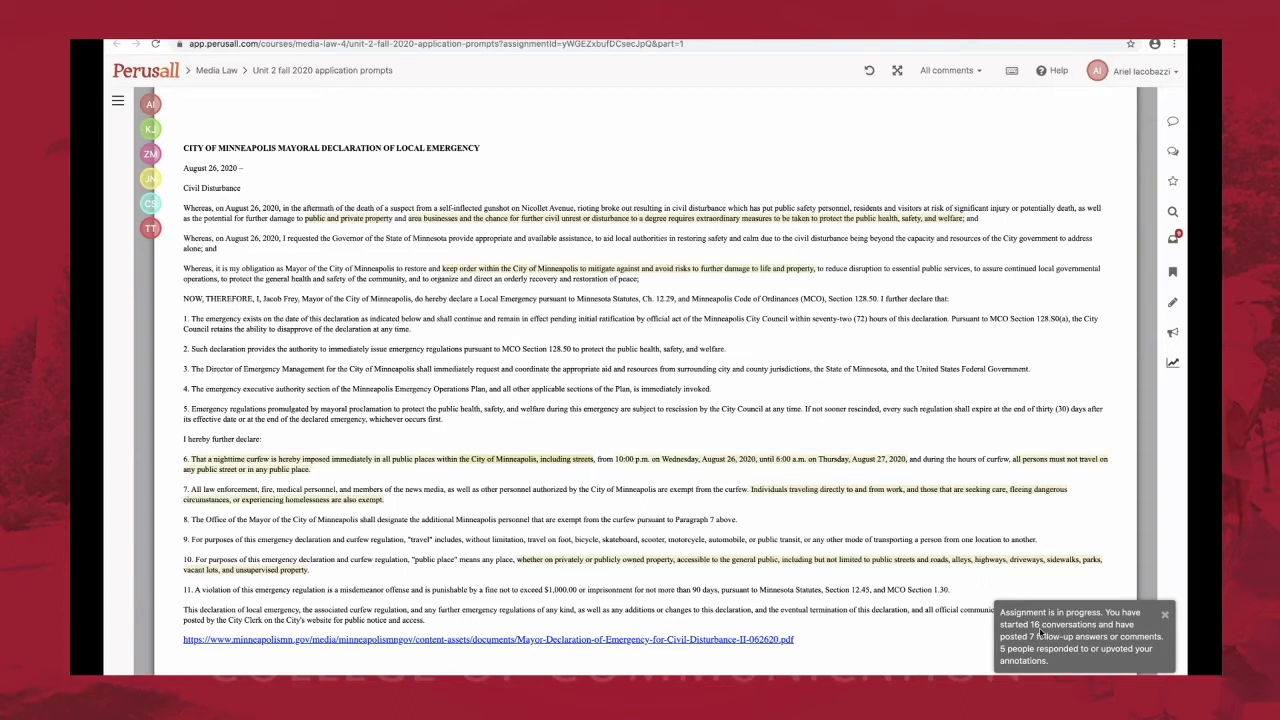
{"action": "left_click", "coordinate": [1165, 615]}
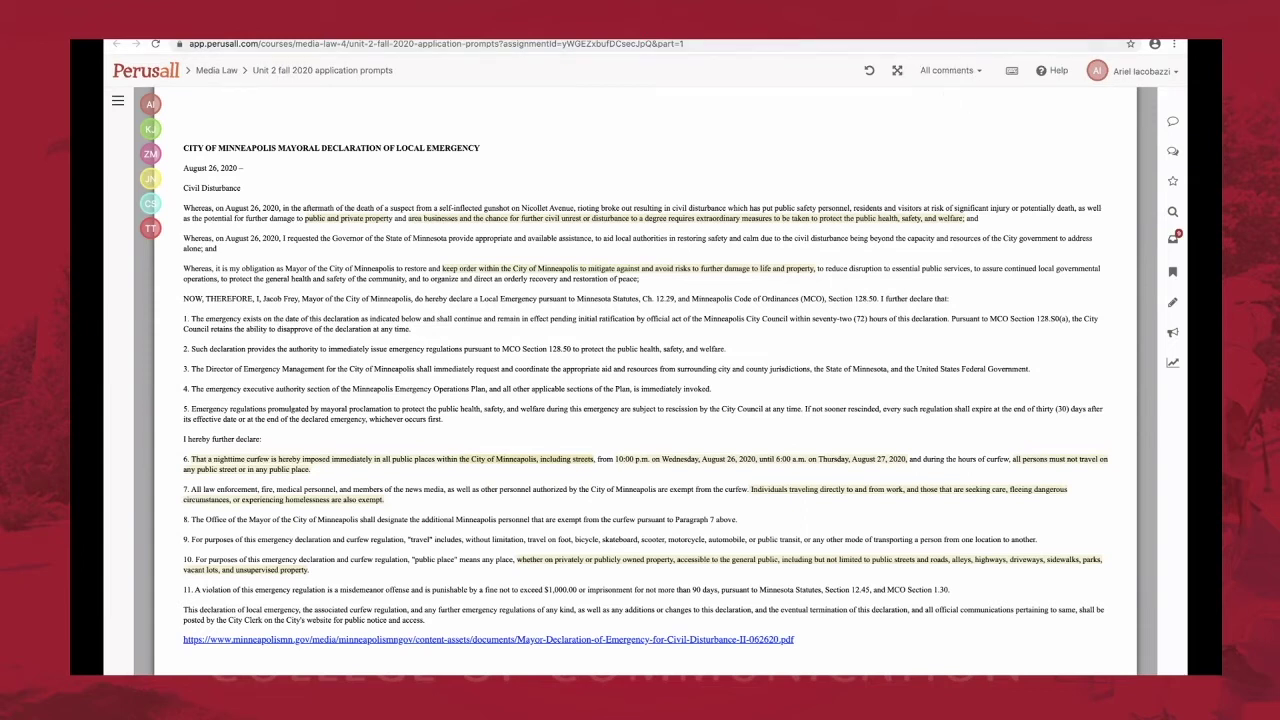
Filter the highlights to My comments, review them across the document up to the discussion questions, and restore All comments.
{"action": "left_click", "coordinate": [938, 74]}
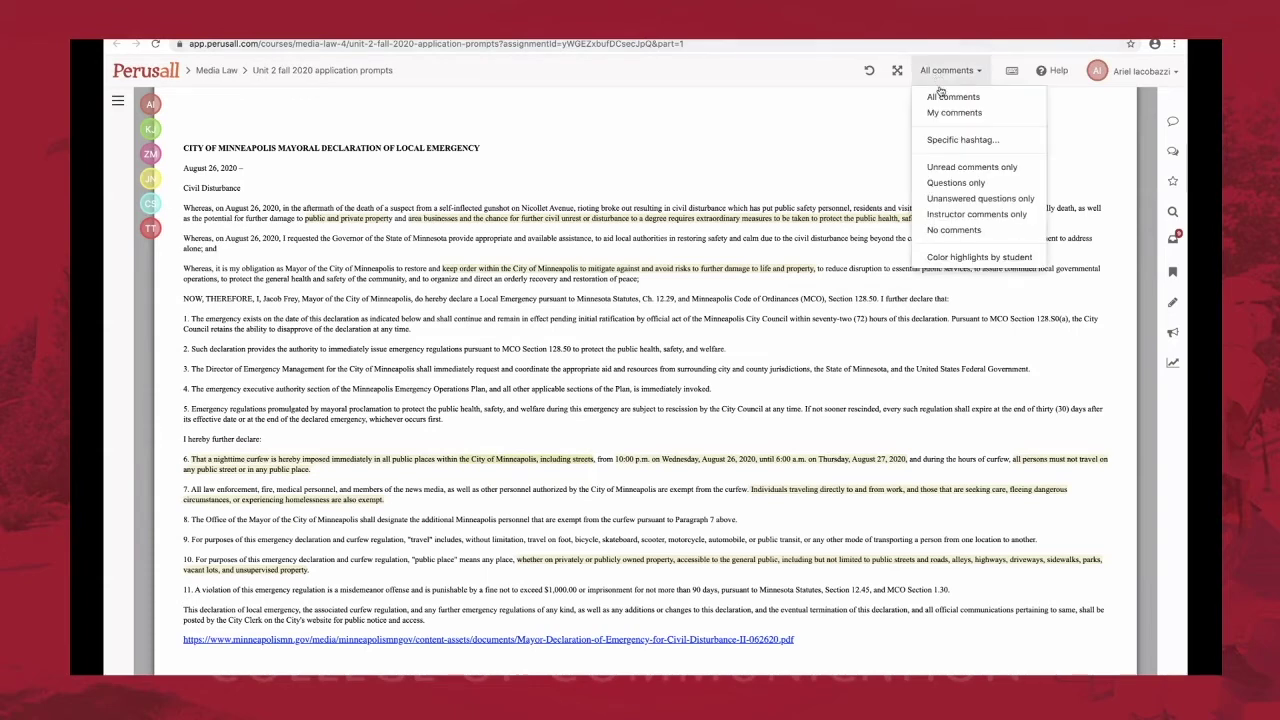
{"action": "left_click", "coordinate": [946, 117]}
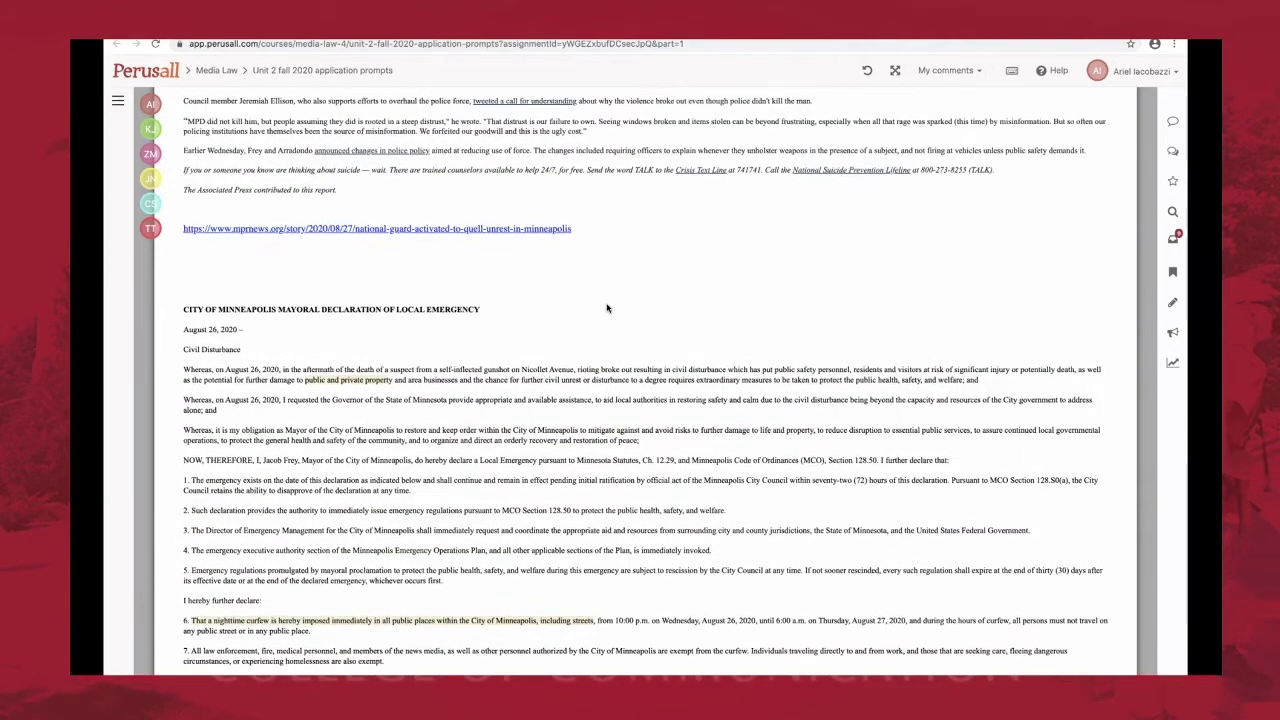
{"action": "scroll", "coordinate": [628, 287], "scroll_direction": "down", "scroll_amount": 2}
{"action": "scroll", "coordinate": [607, 308], "scroll_direction": "up", "scroll_amount": 10}
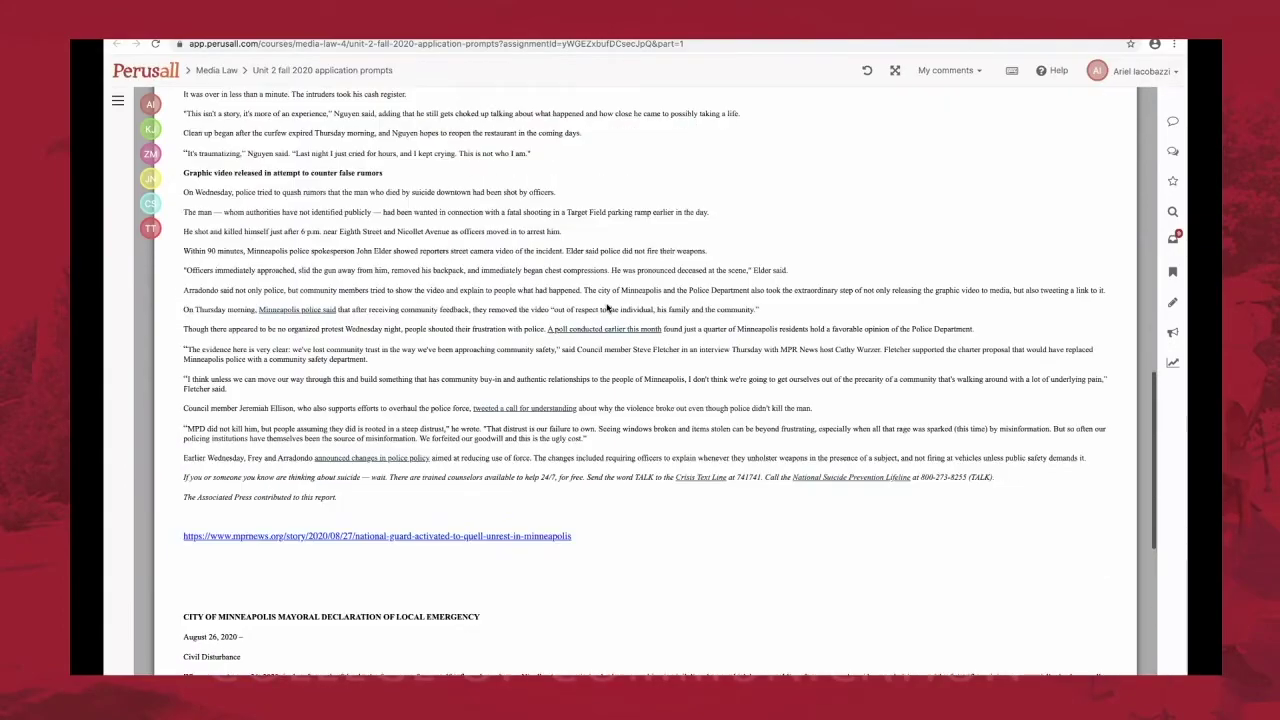
{"action": "scroll", "coordinate": [607, 308], "scroll_direction": "up", "scroll_amount": 15}
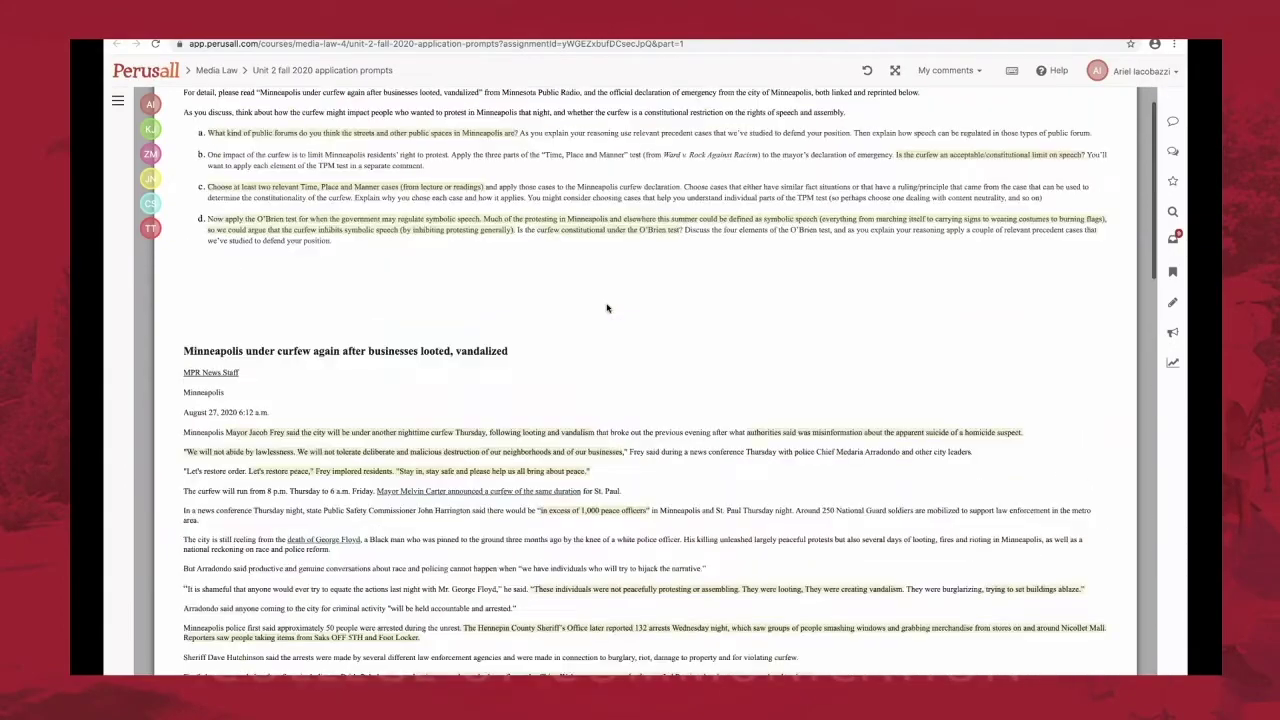
{"action": "scroll", "coordinate": [642, 298], "scroll_direction": "down", "scroll_amount": 1}
{"action": "scroll", "coordinate": [642, 298], "scroll_direction": "up", "scroll_amount": 1}
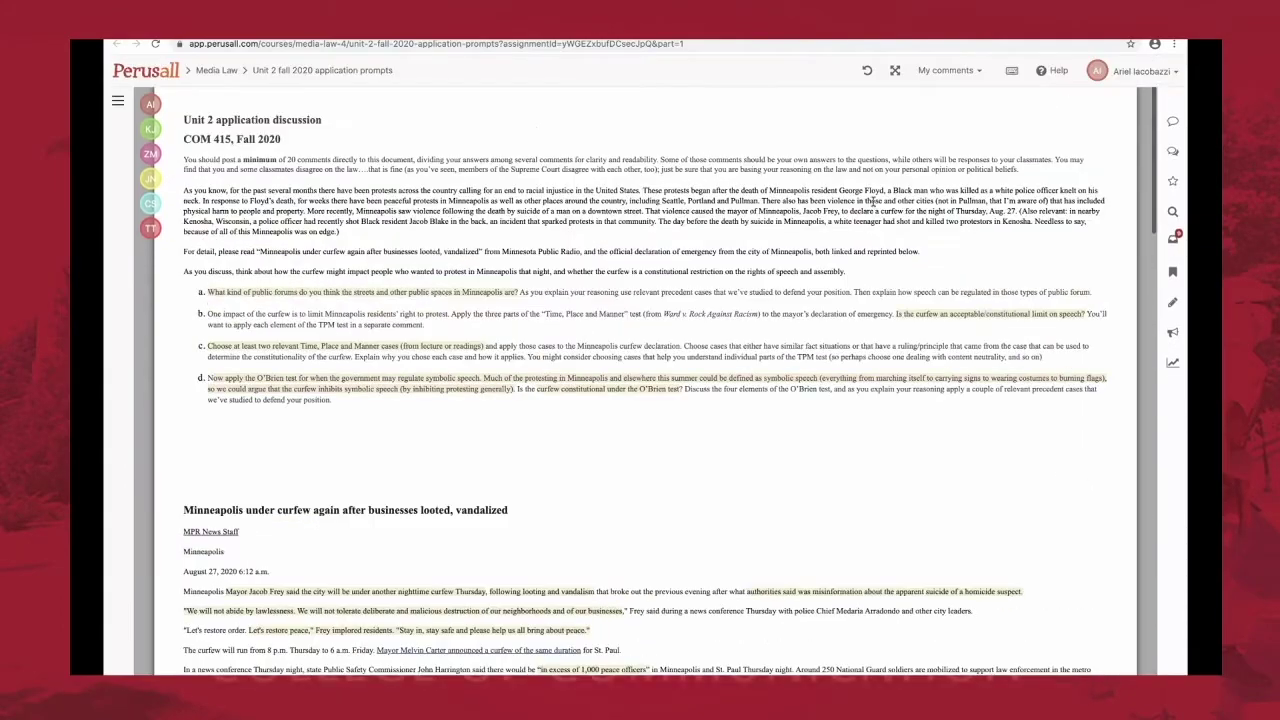
{"action": "left_click", "coordinate": [976, 72]}
{"action": "left_click", "coordinate": [964, 100]}
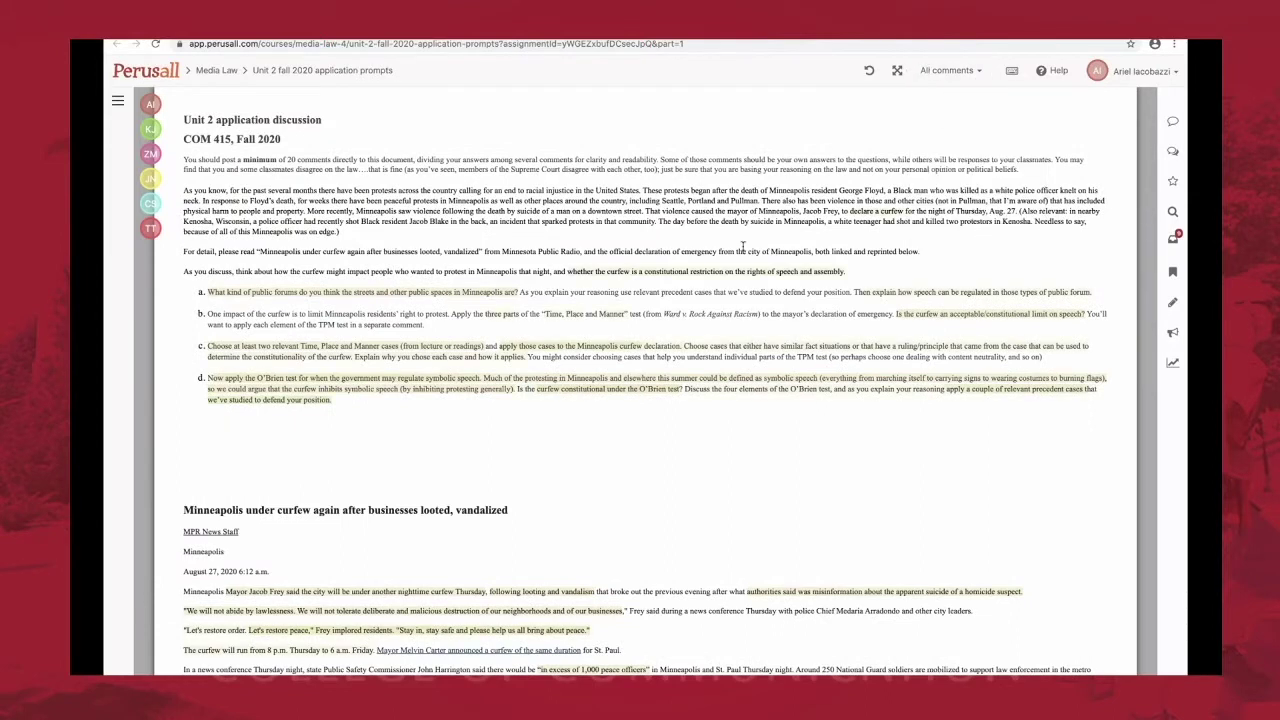